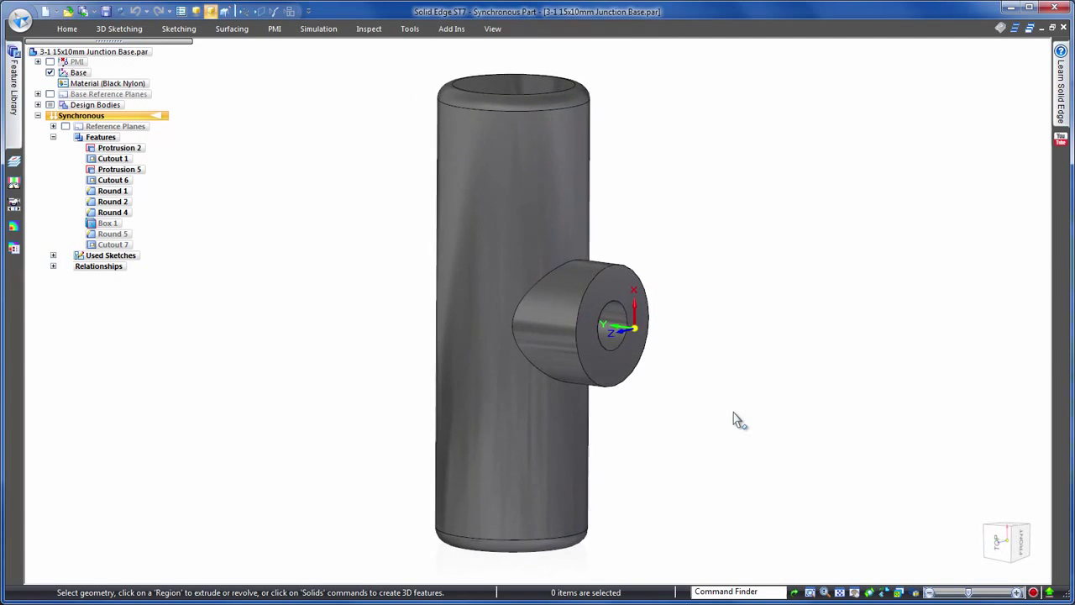
Create a coincident reference plane on the boss end face, offset 40 mm from the part
{"action": "left_click", "coordinate": [66, 32]}
{"action": "left_click", "coordinate": [126, 55]}
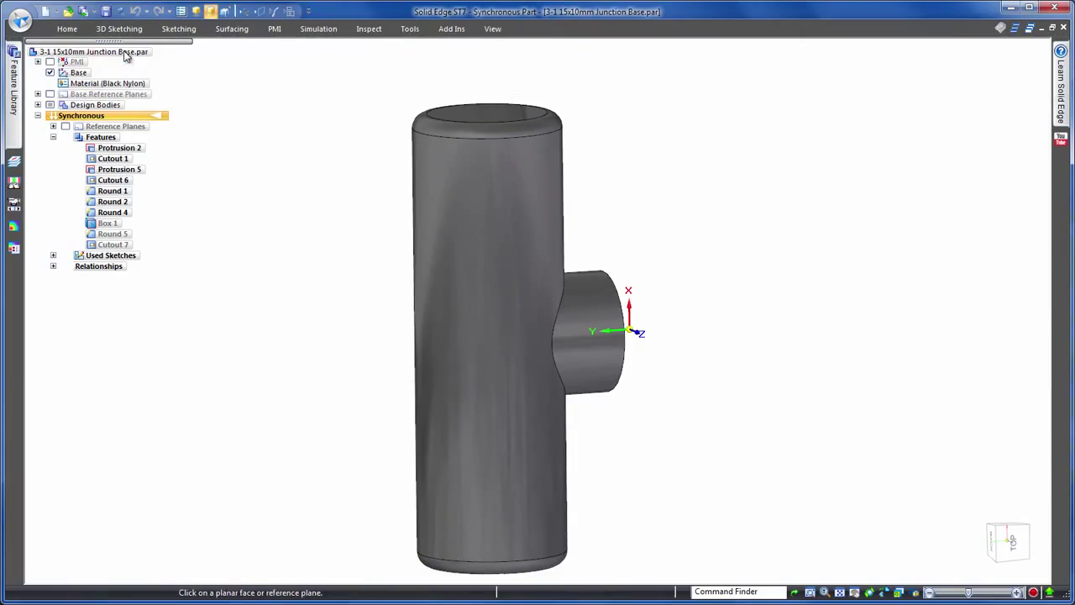
{"action": "left_click", "coordinate": [643, 320]}
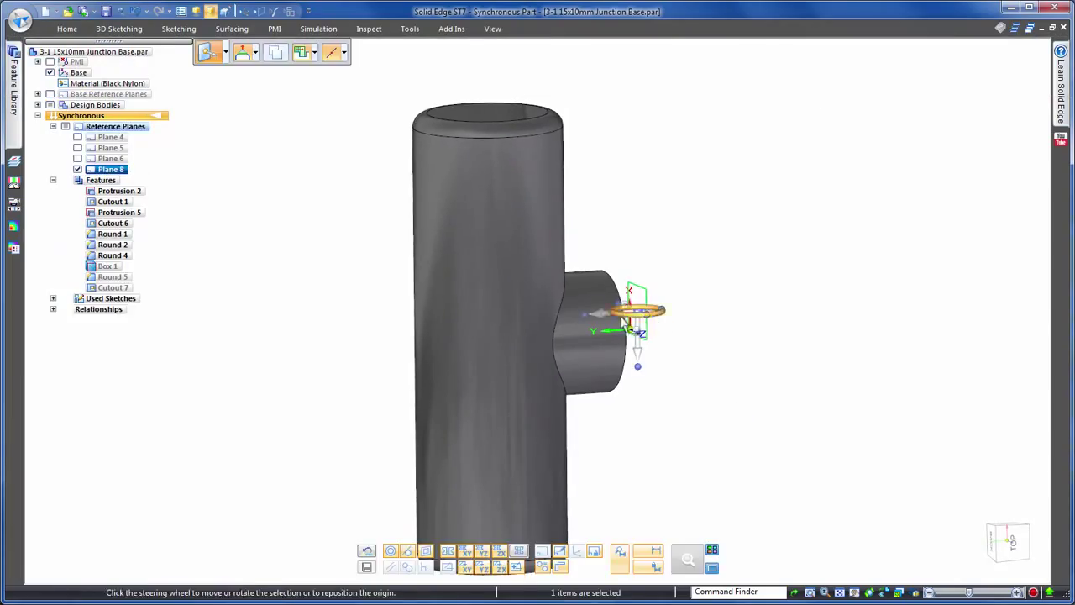
{"action": "left_click", "coordinate": [643, 313]}
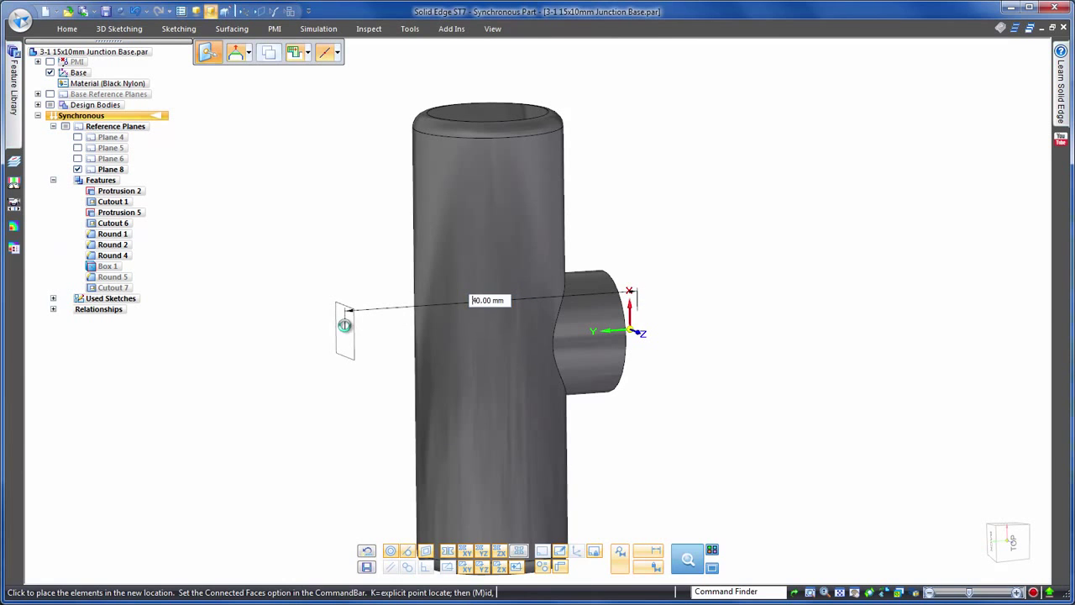
{"action": "left_click", "coordinate": [344, 325]}
{"action": "left_click", "coordinate": [357, 244]}
{"action": "key", "text": "ctrl+f"}
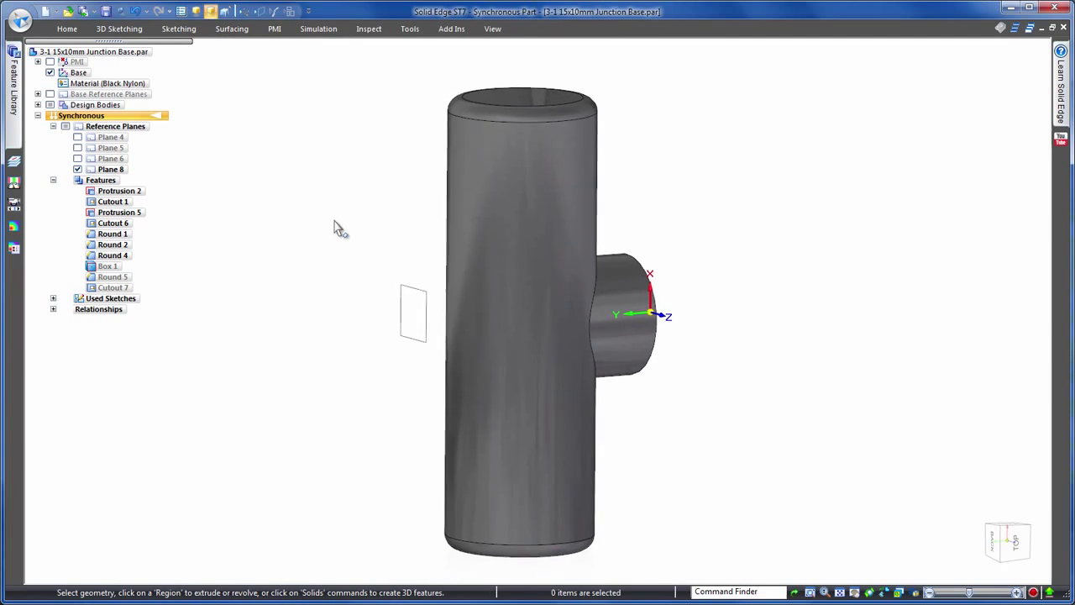
Drill three holes on that plane: one at its origin, one 20 mm above and one 20 mm below
{"action": "left_click", "coordinate": [76, 32]}
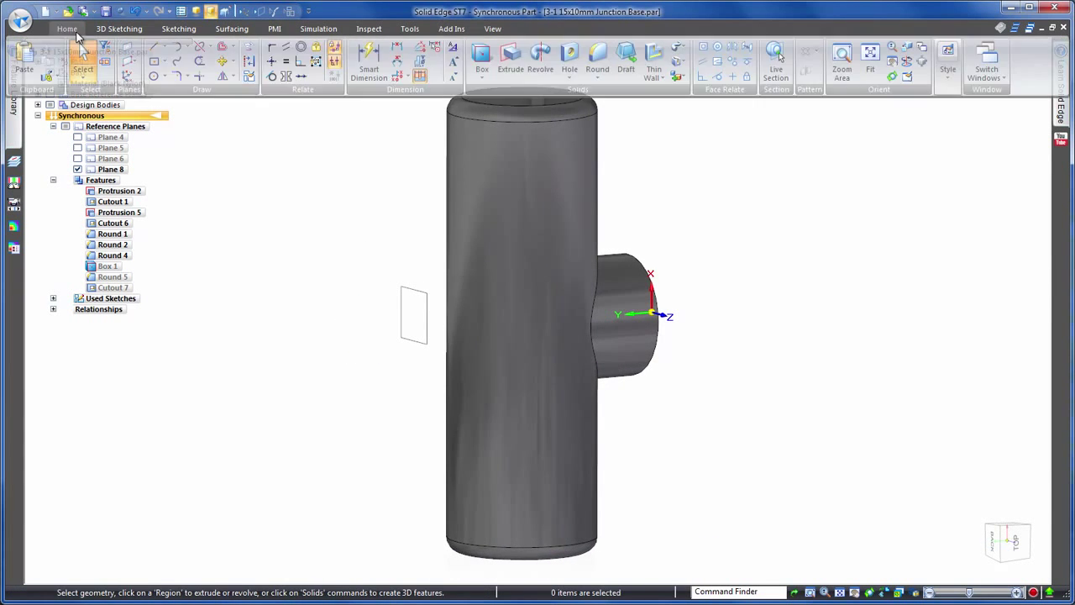
{"action": "left_click", "coordinate": [569, 57]}
{"action": "key", "text": "F3"}
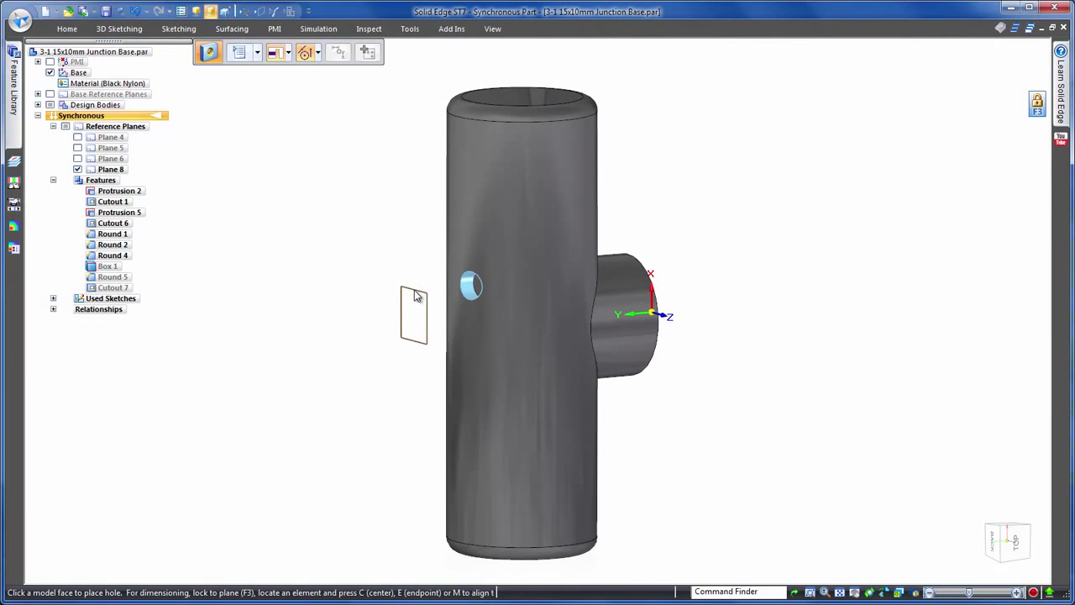
{"action": "key", "text": "ctrl+h"}
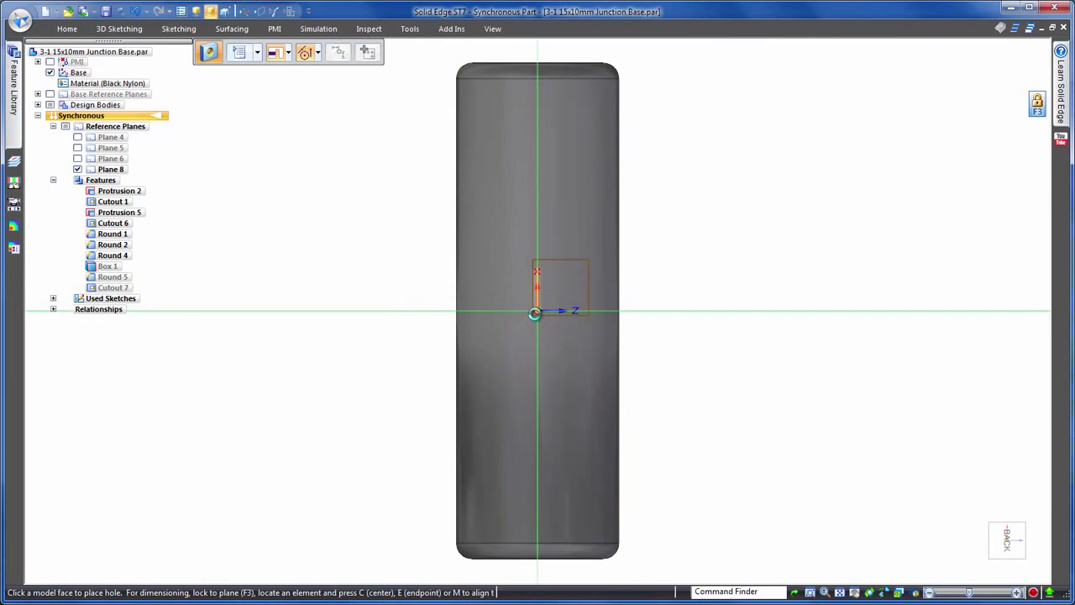
{"action": "left_click", "coordinate": [538, 313]}
{"action": "key", "text": "c"}
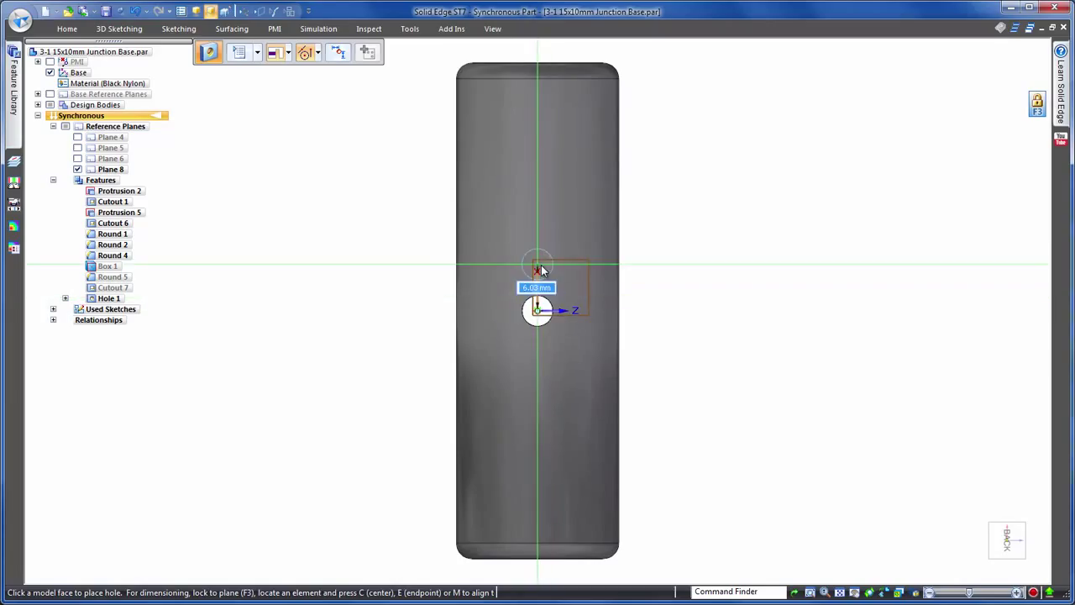
{"action": "key", "text": "Return"}
{"action": "left_click", "coordinate": [541, 261]}
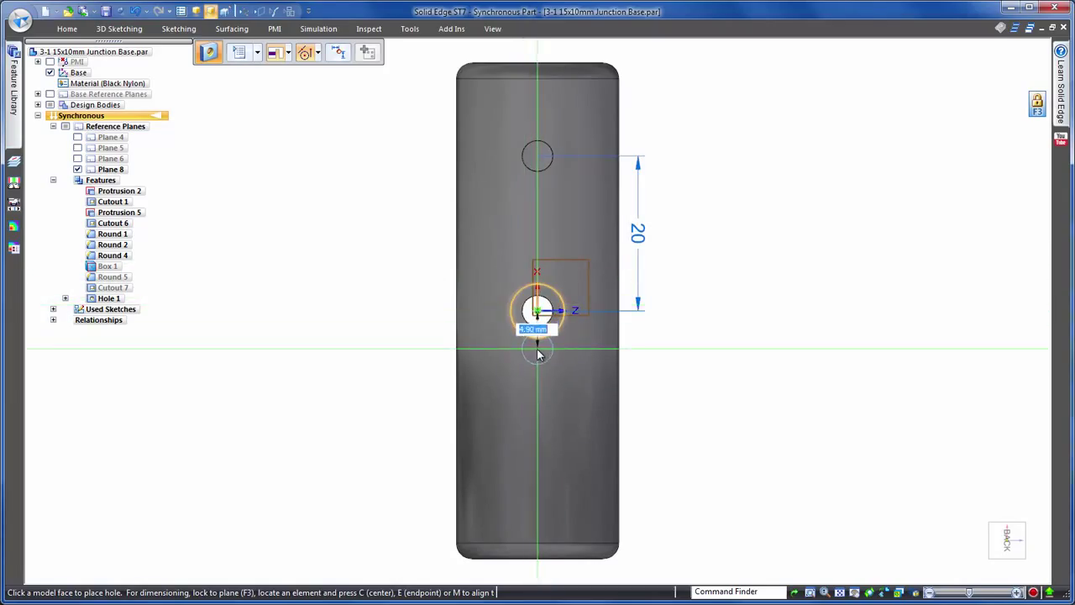
{"action": "key", "text": "Return"}
{"action": "left_click", "coordinate": [535, 354]}
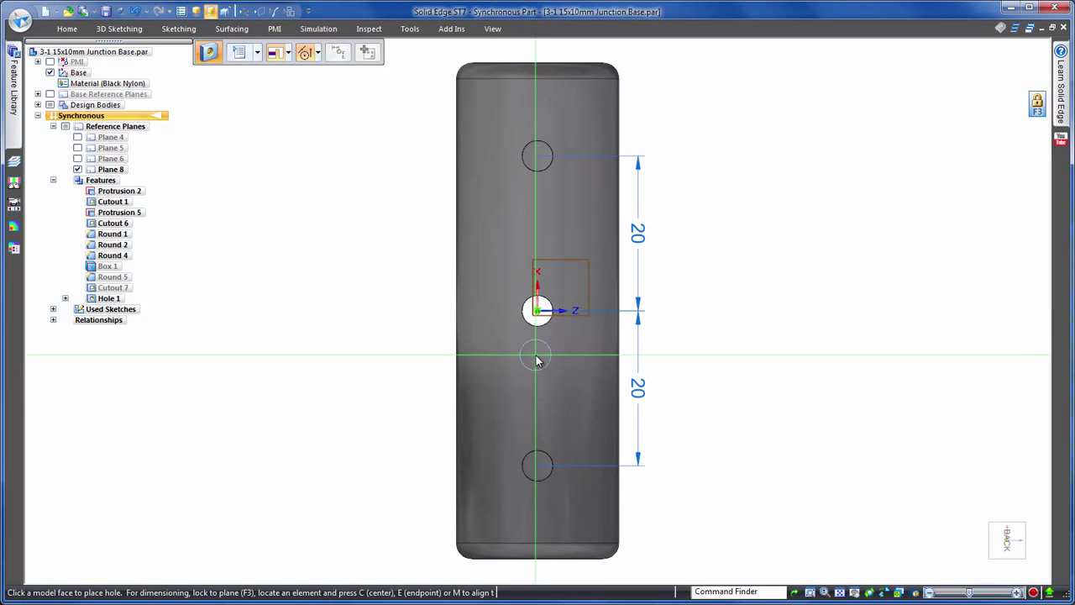
{"action": "key", "text": "Escape"}
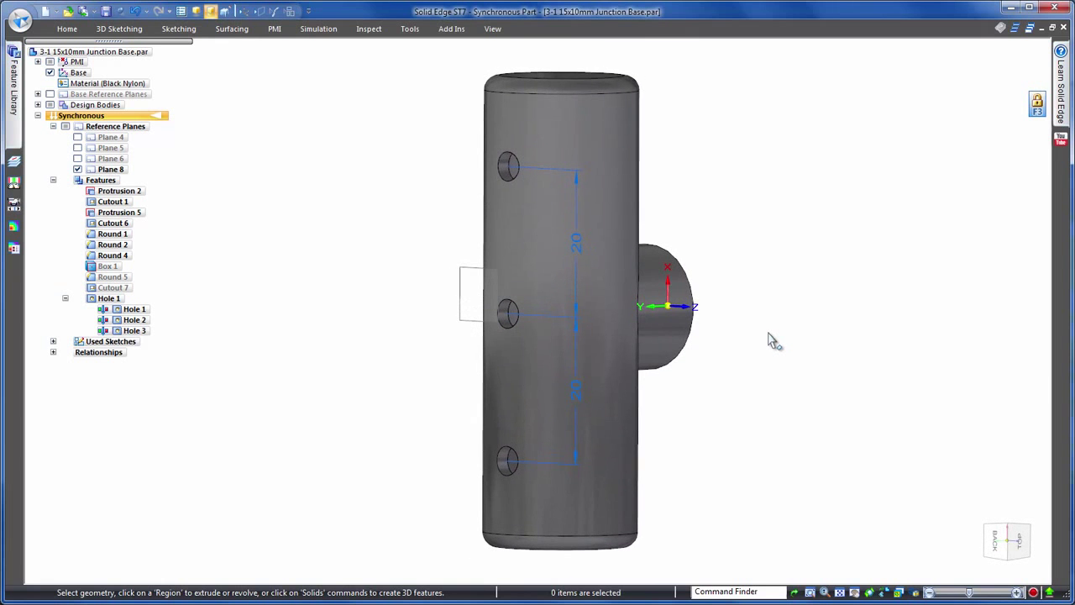
{"action": "key", "text": "ctrl+Tab"}
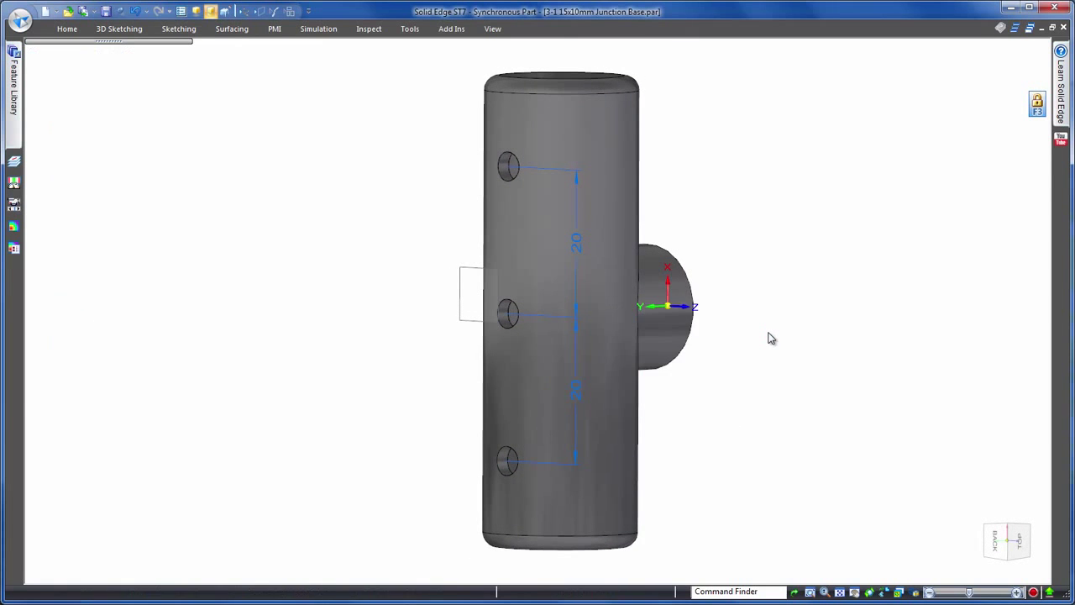
Select the 15x10mm Reducer's narrow barbed end and copy it with a point move origin
{"action": "key", "text": "ctrl+f"}
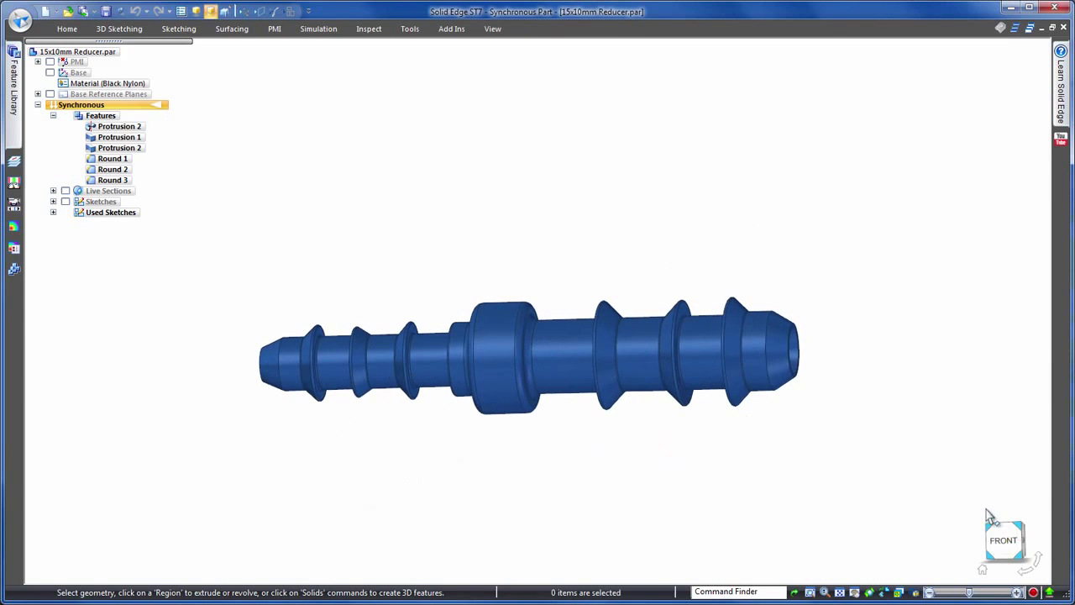
{"action": "key", "text": "ctrl+shift+a"}
{"action": "scroll", "coordinate": [920, 497], "scroll_direction": "down", "scroll_amount": 1}
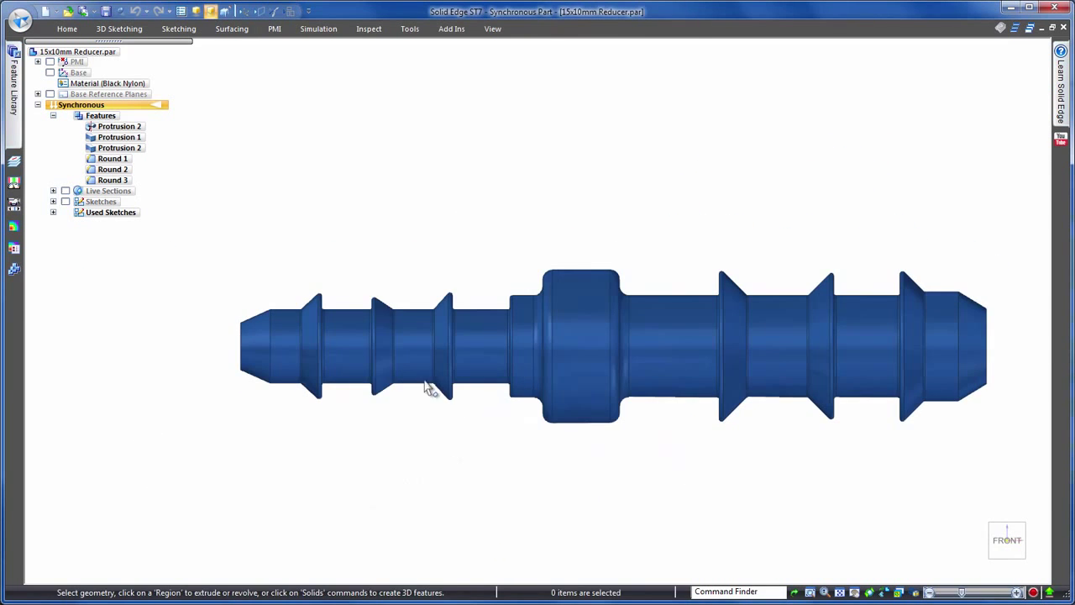
{"action": "left_click_drag", "start_coordinate": [506, 436], "coordinate": [535, 448]}
{"action": "mouse_move", "coordinate": [427, 382]}
{"action": "middle_mouse_down"}
{"action": "mouse_move", "coordinate": [505, 397]}
{"action": "mouse_move", "coordinate": [457, 389]}
{"action": "mouse_move", "coordinate": [432, 398]}
{"action": "middle_mouse_up"}
{"action": "left_click", "coordinate": [316, 392], "text": "ctrl"}
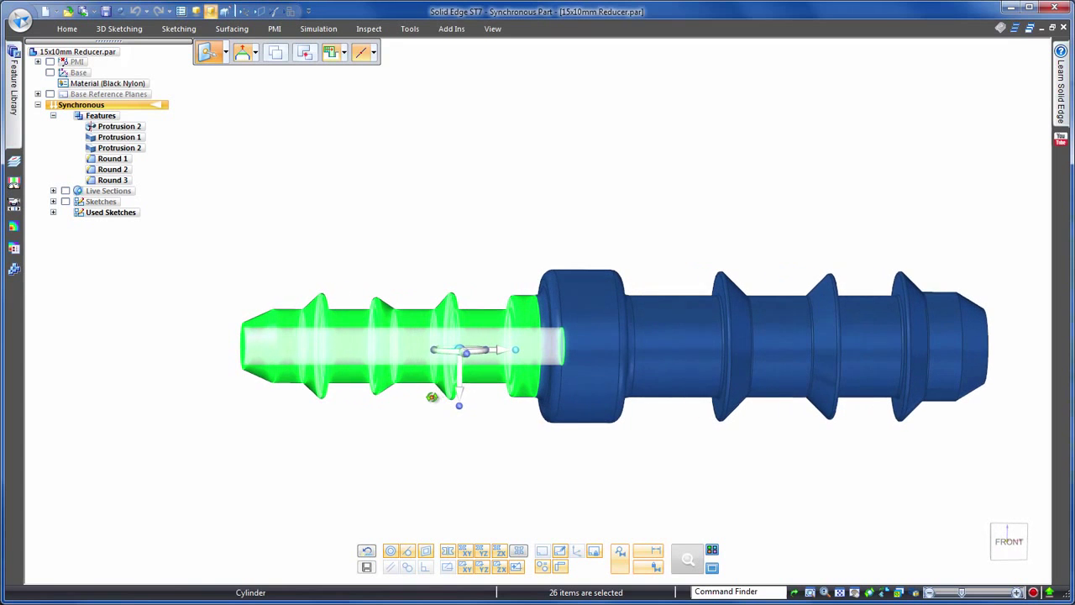
{"action": "left_click", "coordinate": [375, 53]}
{"action": "left_click", "coordinate": [371, 74]}
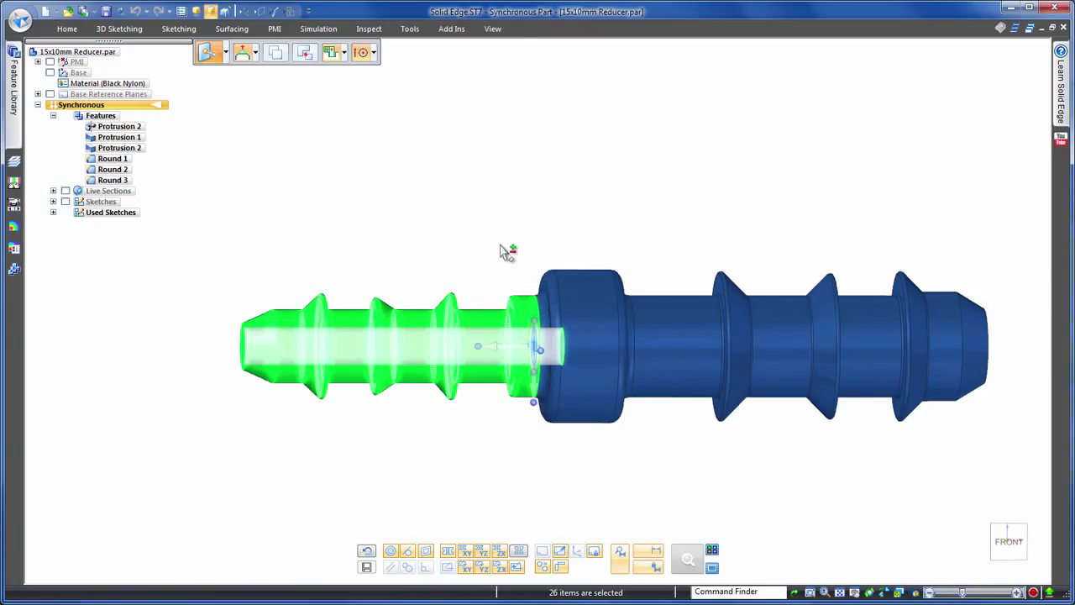
{"action": "left_click", "coordinate": [69, 29]}
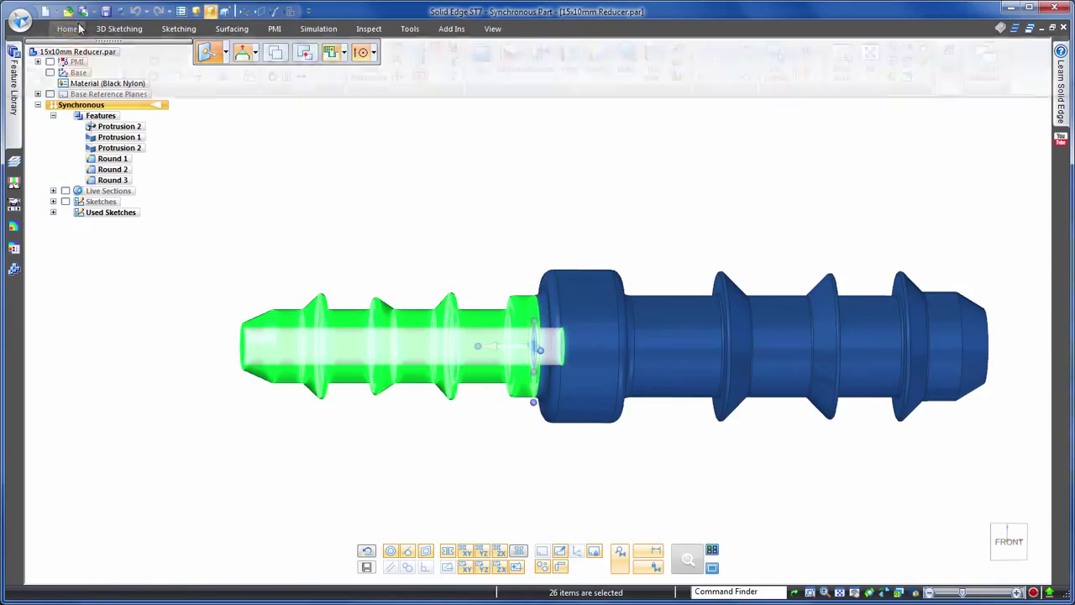
{"action": "left_click", "coordinate": [84, 53]}
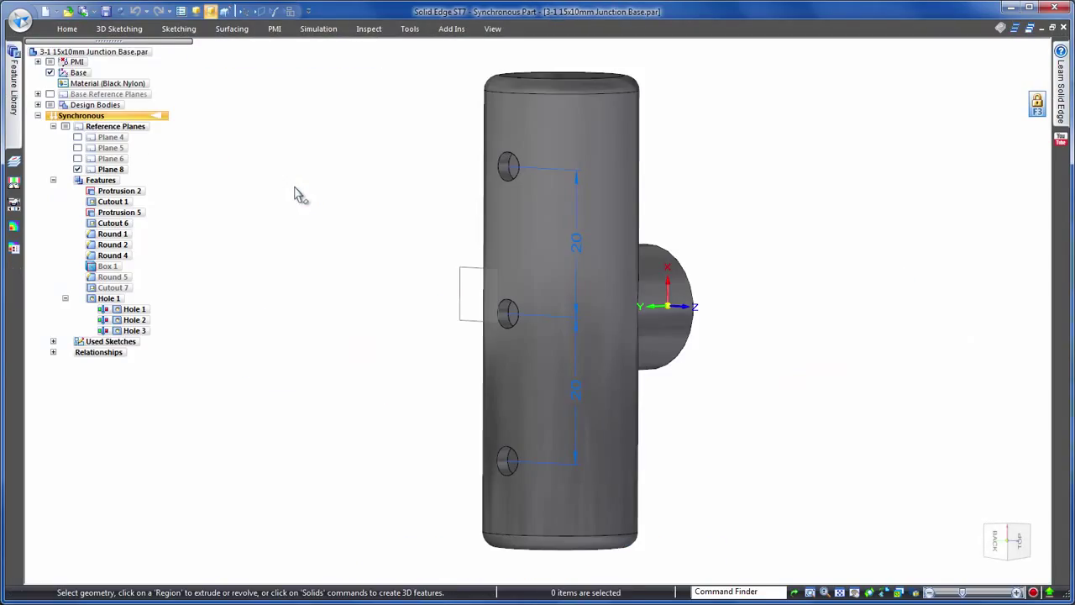
Paste the barbed end into the junction base as Face Set 36, beside the middle hole
{"action": "left_click", "coordinate": [69, 29]}
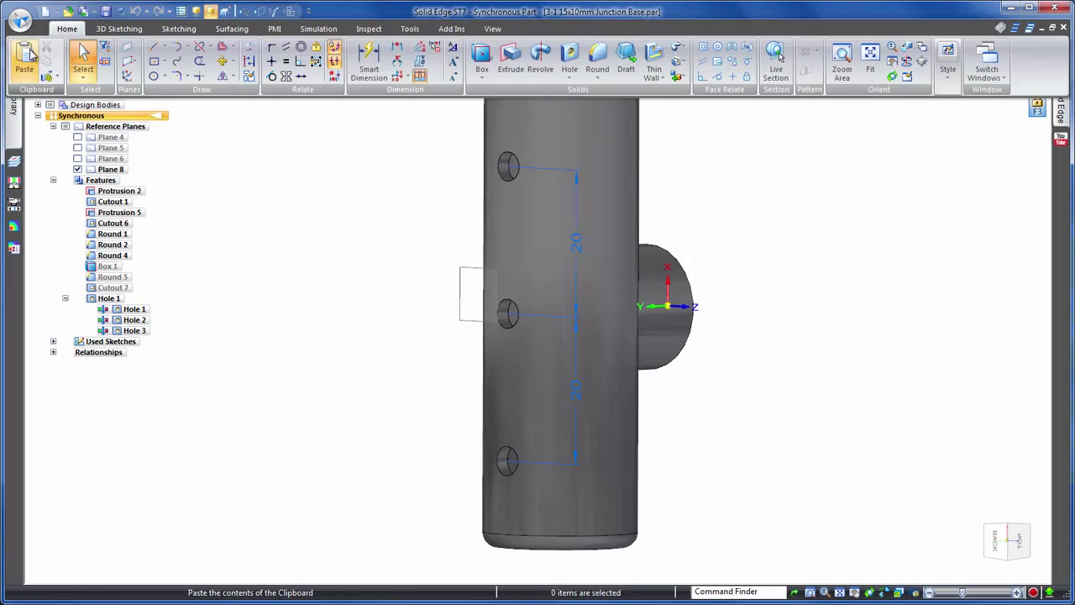
{"action": "left_click", "coordinate": [84, 57]}
{"action": "left_click", "coordinate": [464, 316]}
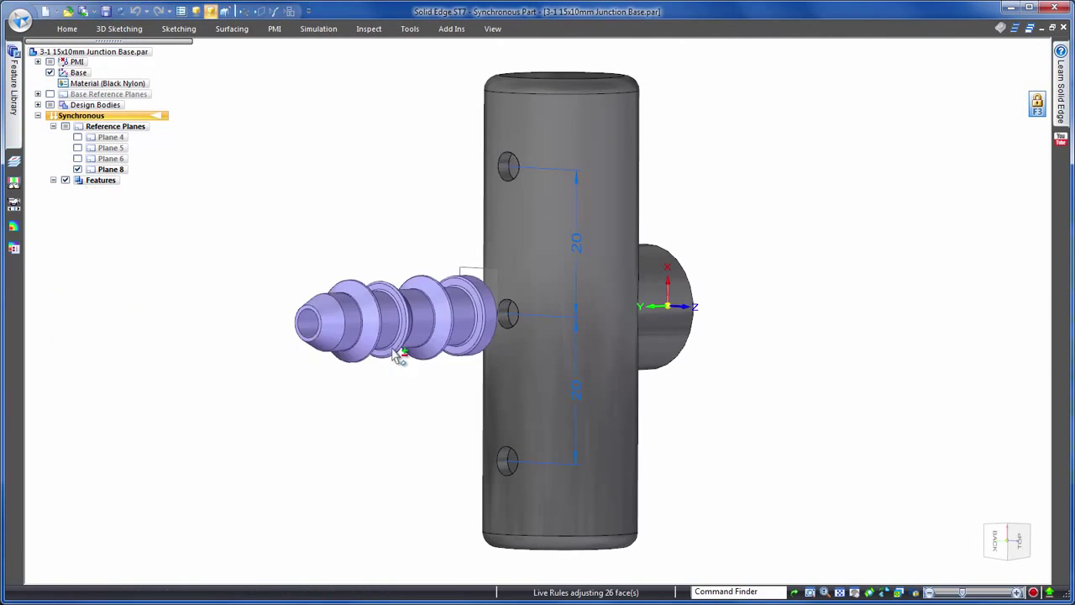
{"action": "left_click", "coordinate": [414, 311]}
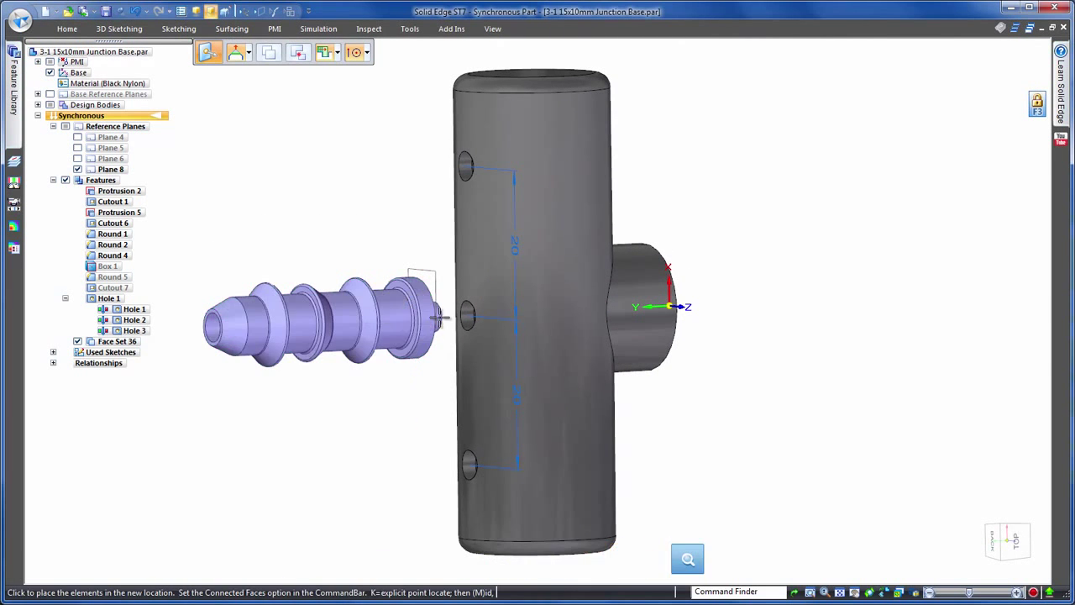
{"action": "left_click", "coordinate": [468, 314]}
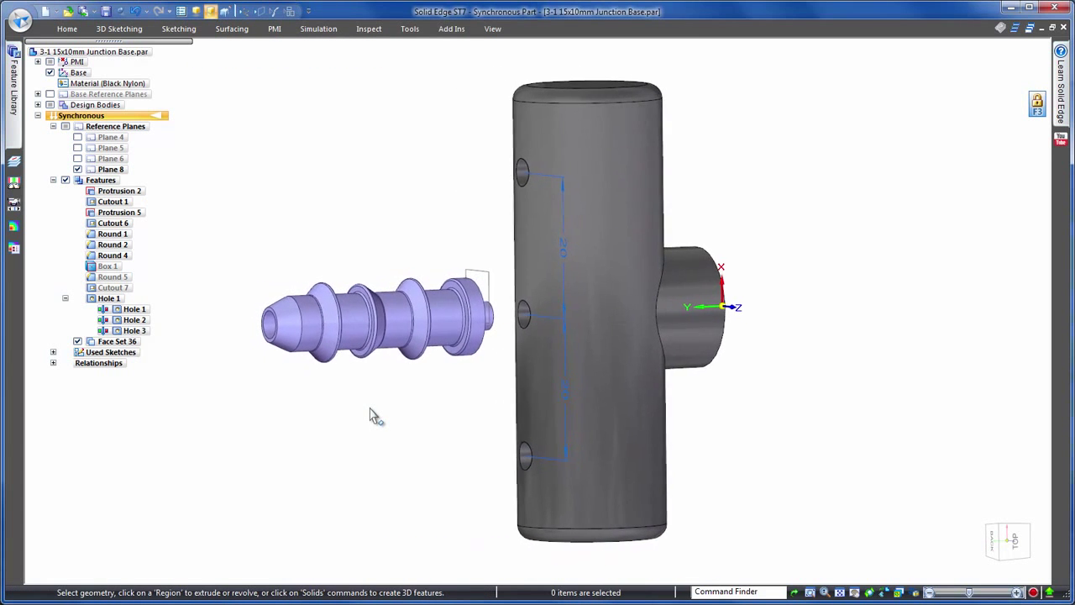
{"action": "left_click", "coordinate": [17, 109]}
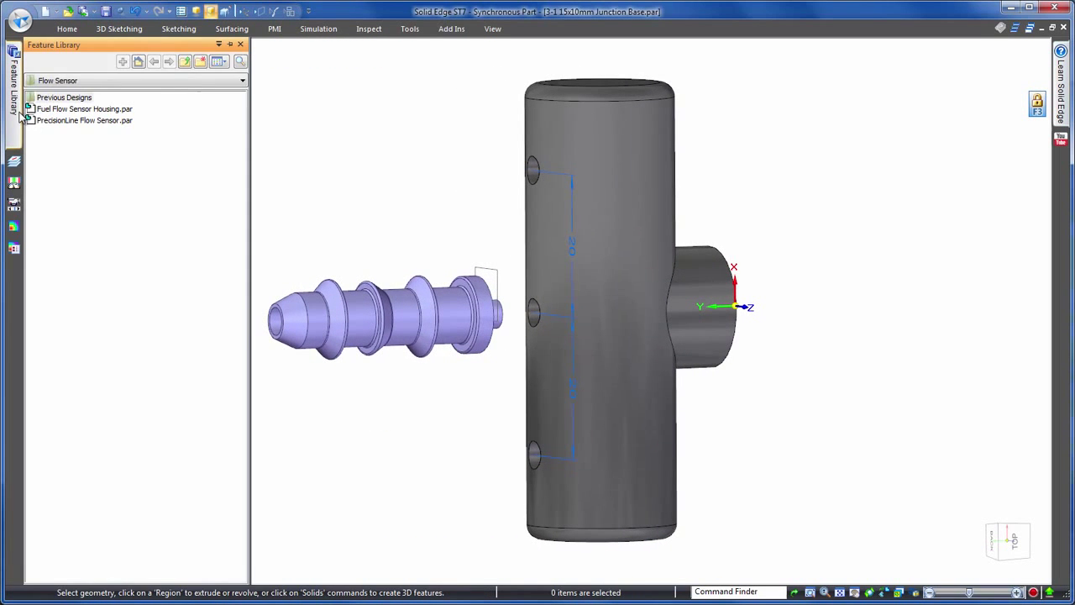
Save the connector as 'Feature_10mm Hose Connector' in the 10mm Hose Custom Fittings folder
{"action": "left_click", "coordinate": [187, 64]}
{"action": "right_click", "coordinate": [105, 144]}
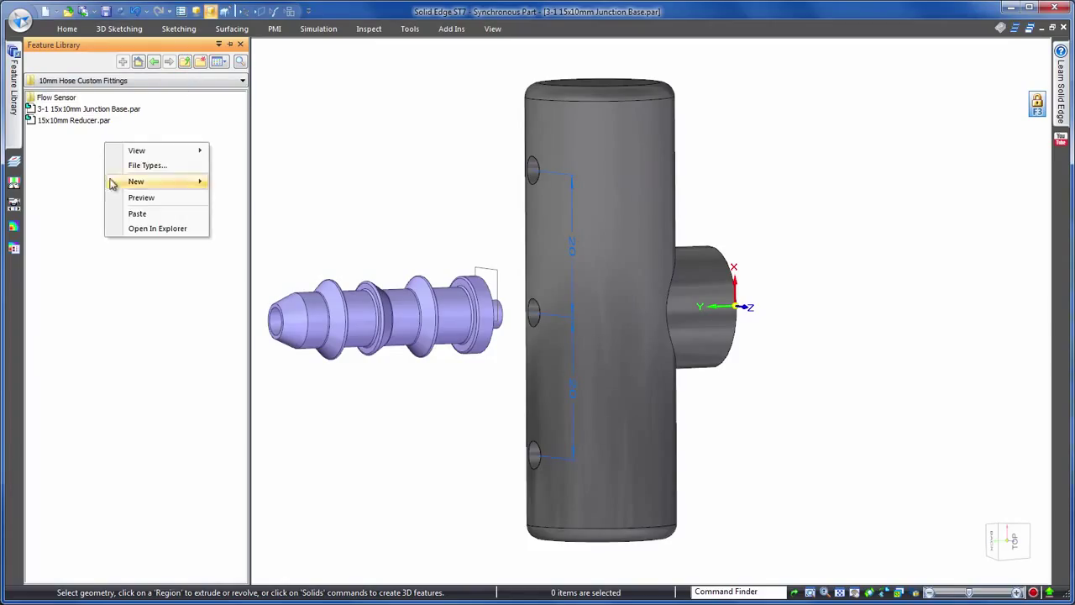
{"action": "left_click", "coordinate": [120, 200]}
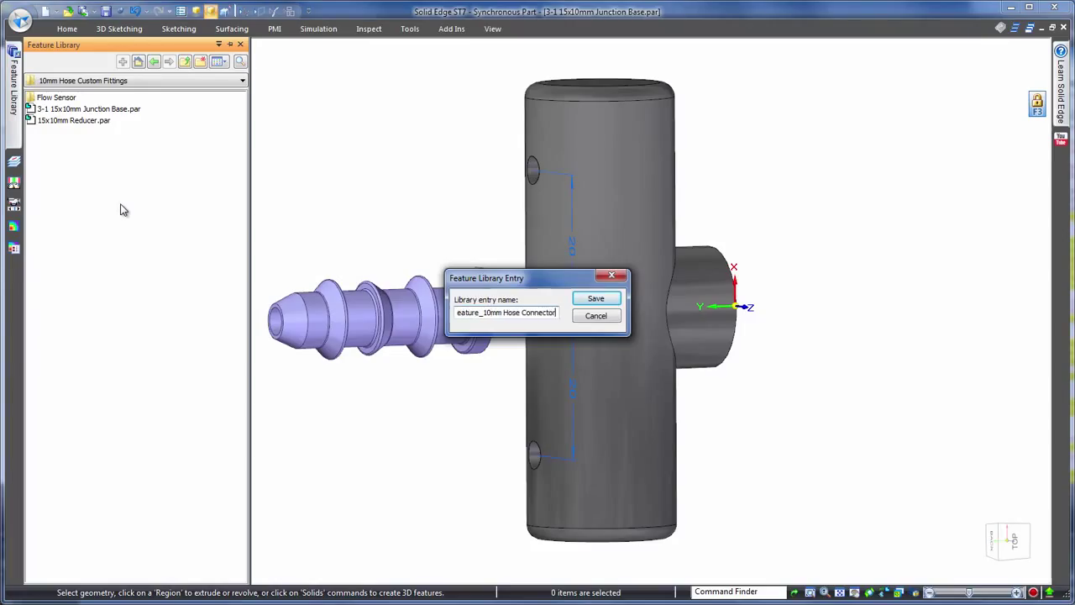
{"action": "key", "text": "Return"}
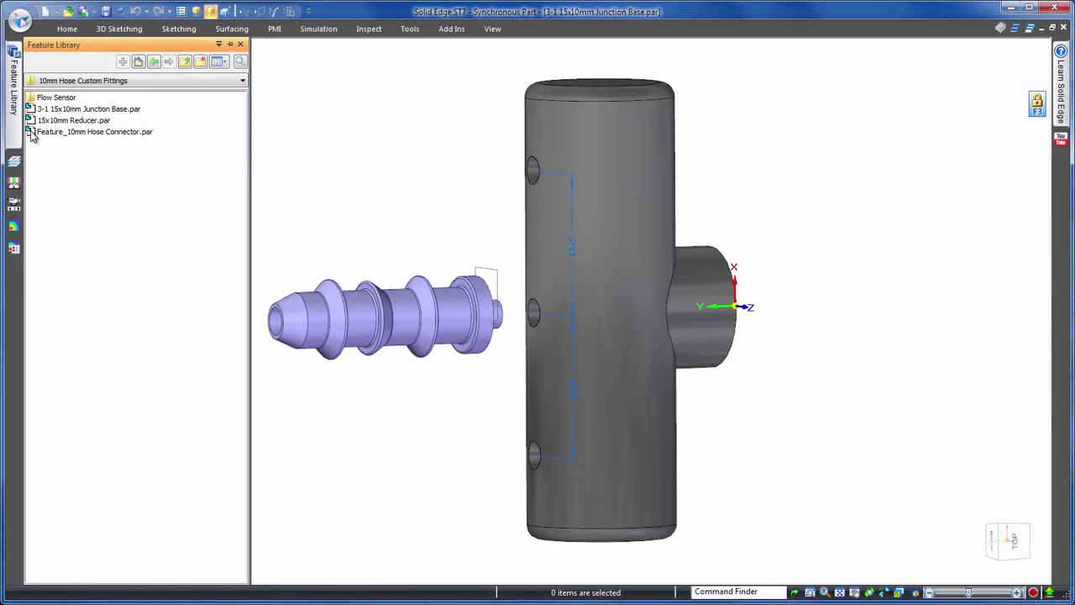
Place two library connector copies, Face Sets 37 and 38, beside the top and bottom holes
{"action": "left_click_drag", "start_coordinate": [237, 151], "coordinate": [479, 154]}
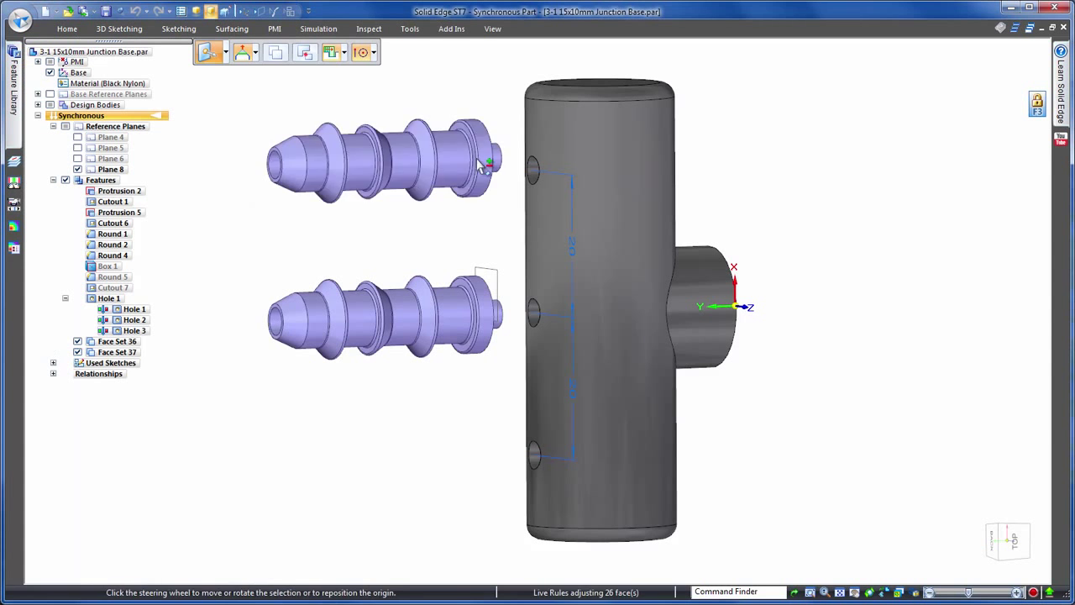
{"action": "left_click", "coordinate": [479, 153]}
{"action": "left_click", "coordinate": [531, 172]}
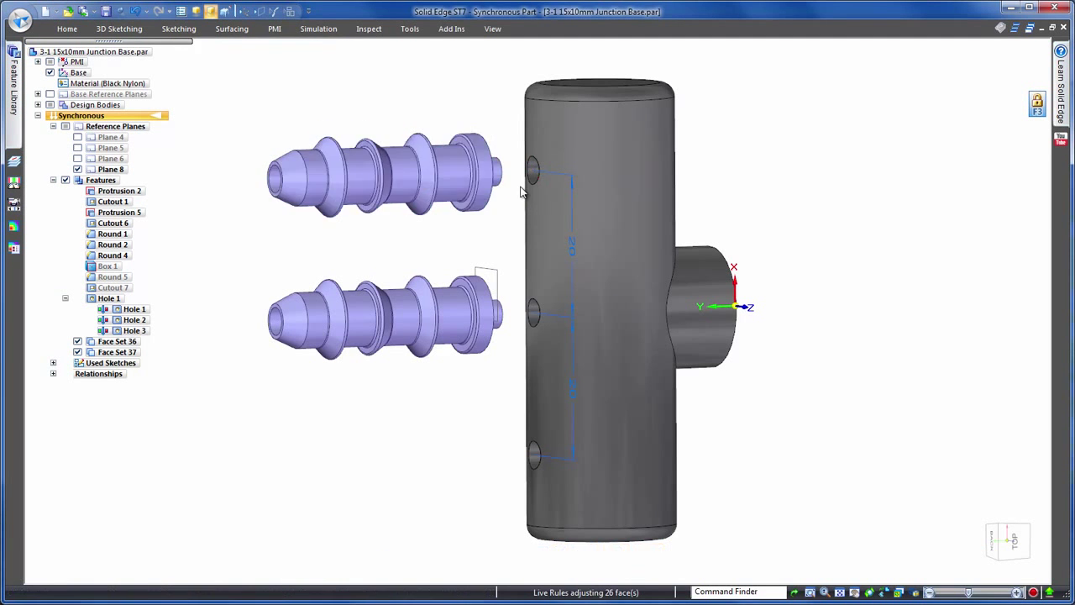
{"action": "left_click", "coordinate": [573, 178]}
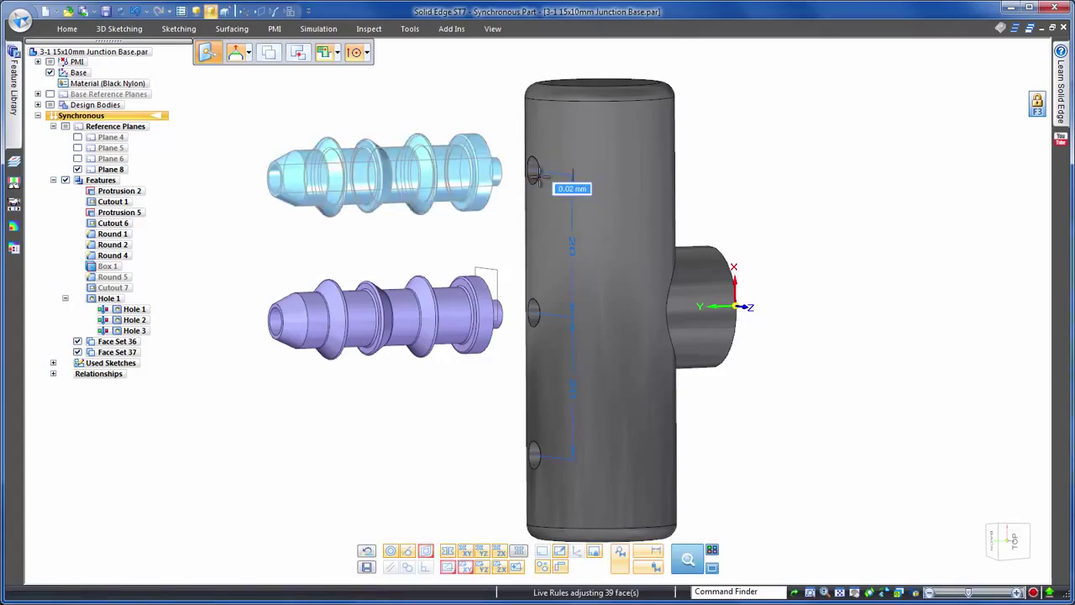
{"action": "left_click", "coordinate": [540, 177]}
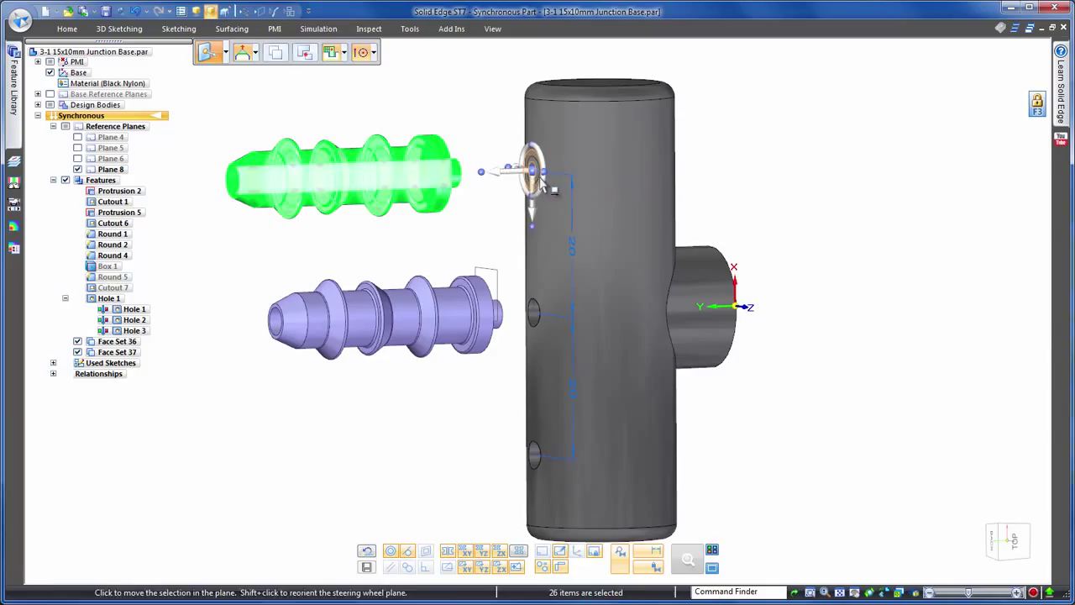
{"action": "key", "text": "Escape"}
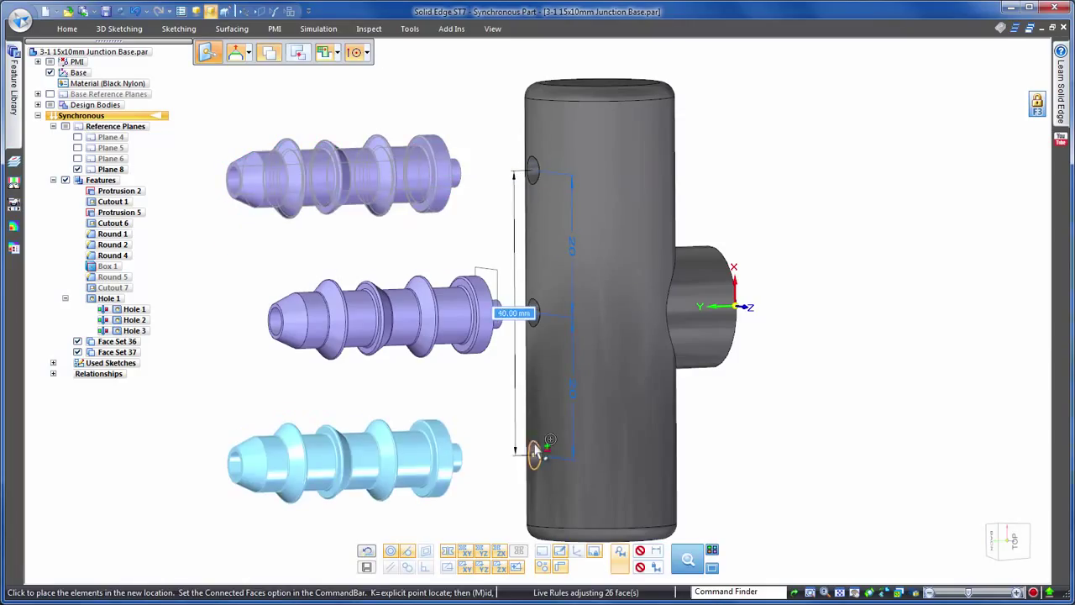
{"action": "left_click", "coordinate": [535, 451]}
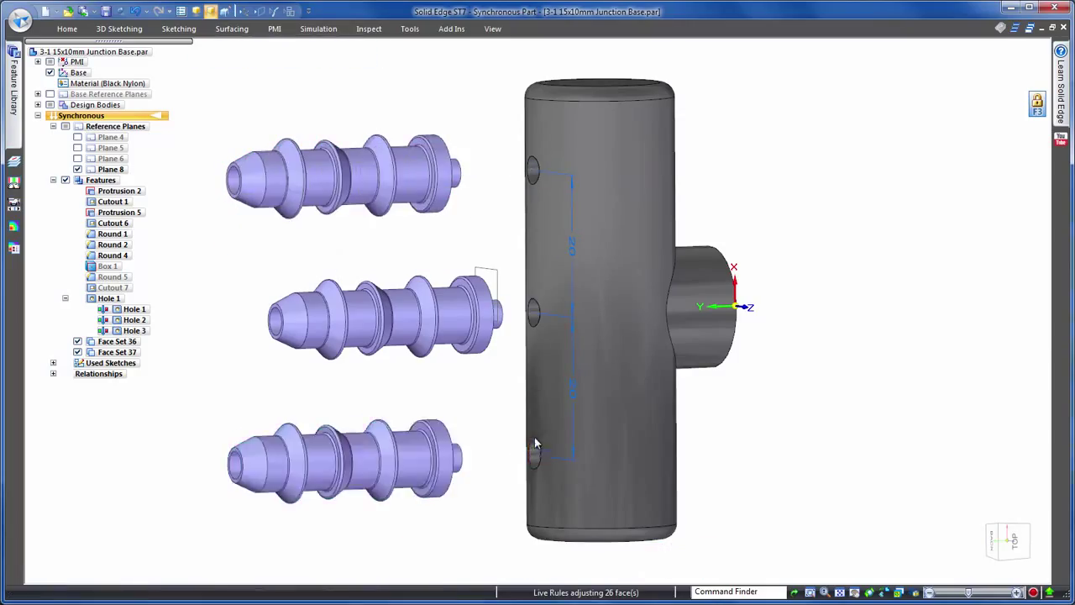
{"action": "left_click", "coordinate": [501, 402]}
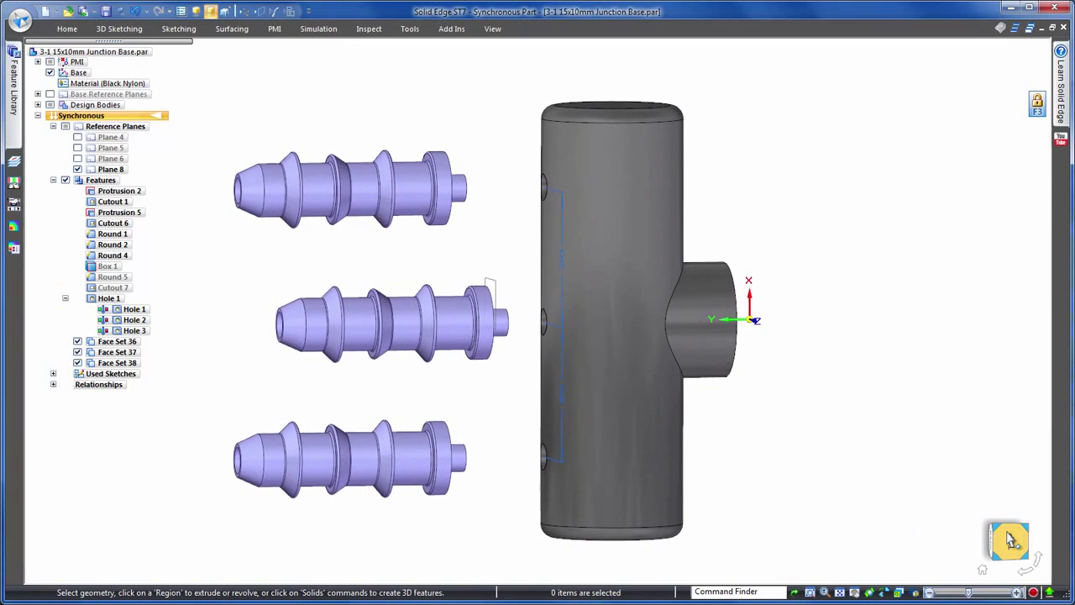
{"action": "left_click", "coordinate": [1010, 540]}
{"action": "key", "text": "ctrl+i"}
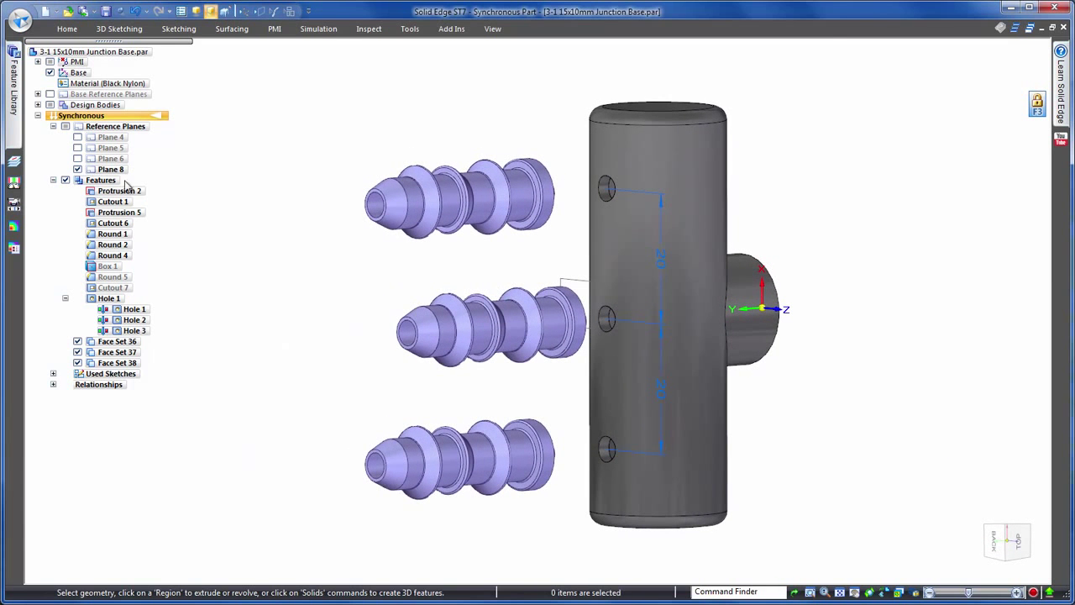
Attach Face Sets 36–38 to the junction base design body
{"action": "left_click", "coordinate": [53, 126]}
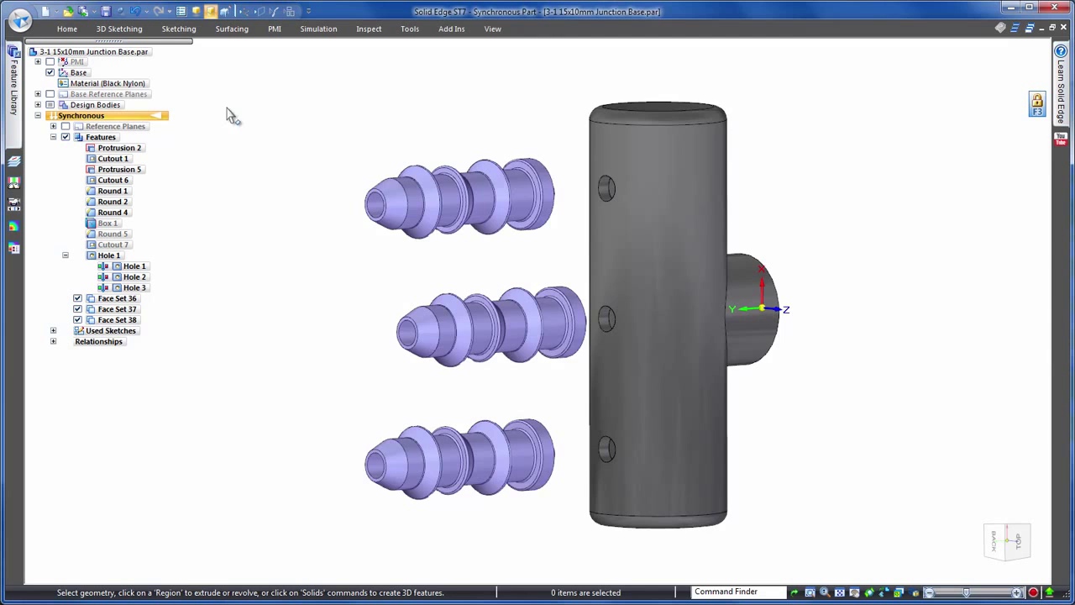
{"action": "middle_click_drag", "start_coordinate": [233, 115], "coordinate": [233, 186]}
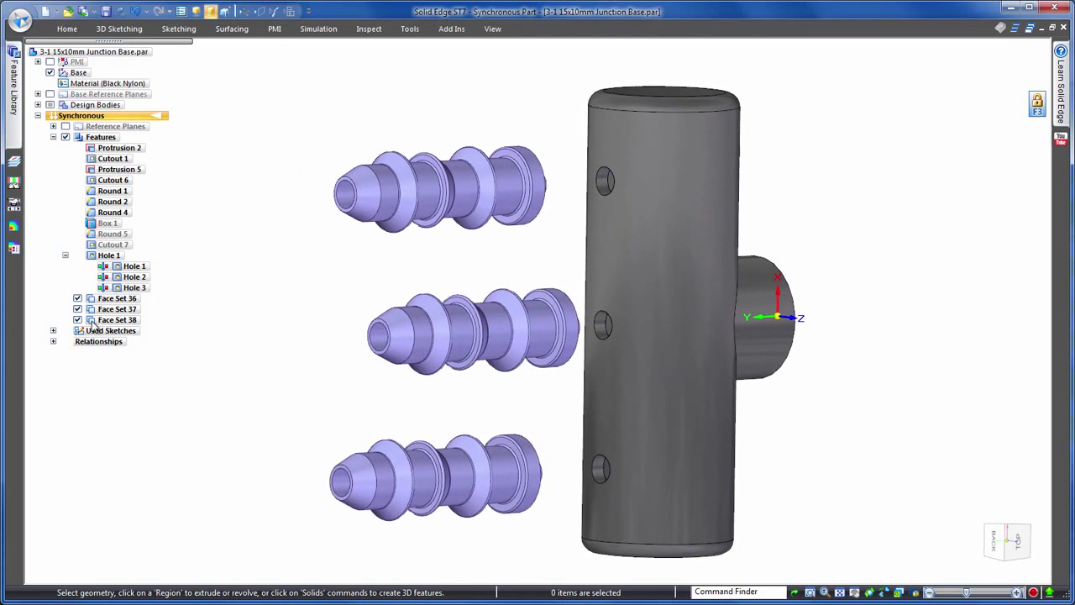
{"action": "left_click", "coordinate": [109, 320]}
{"action": "left_click", "coordinate": [110, 299], "text": "shift"}
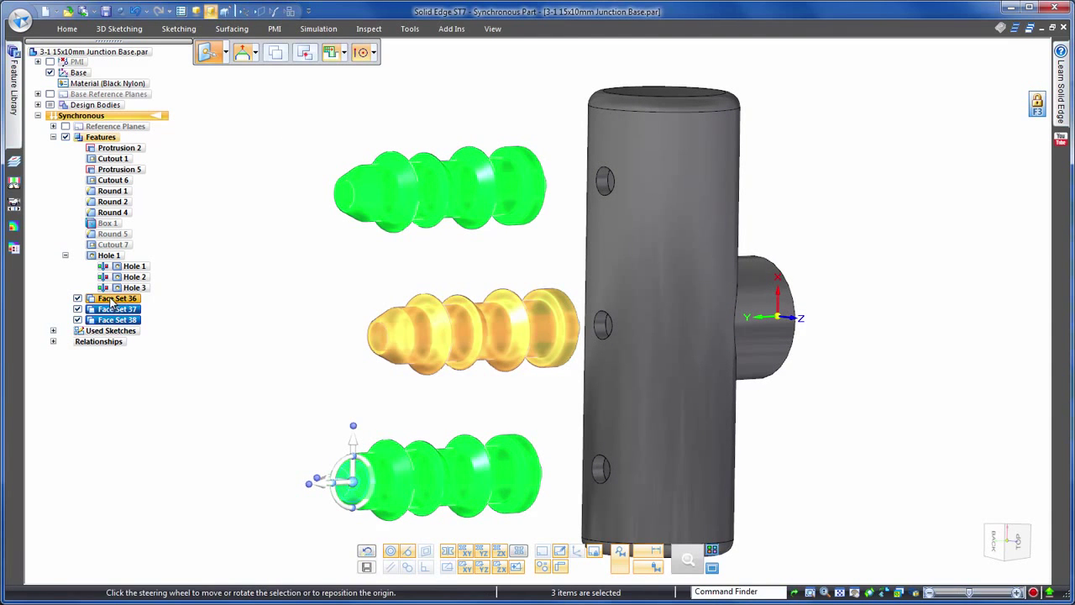
{"action": "right_click", "coordinate": [111, 300]}
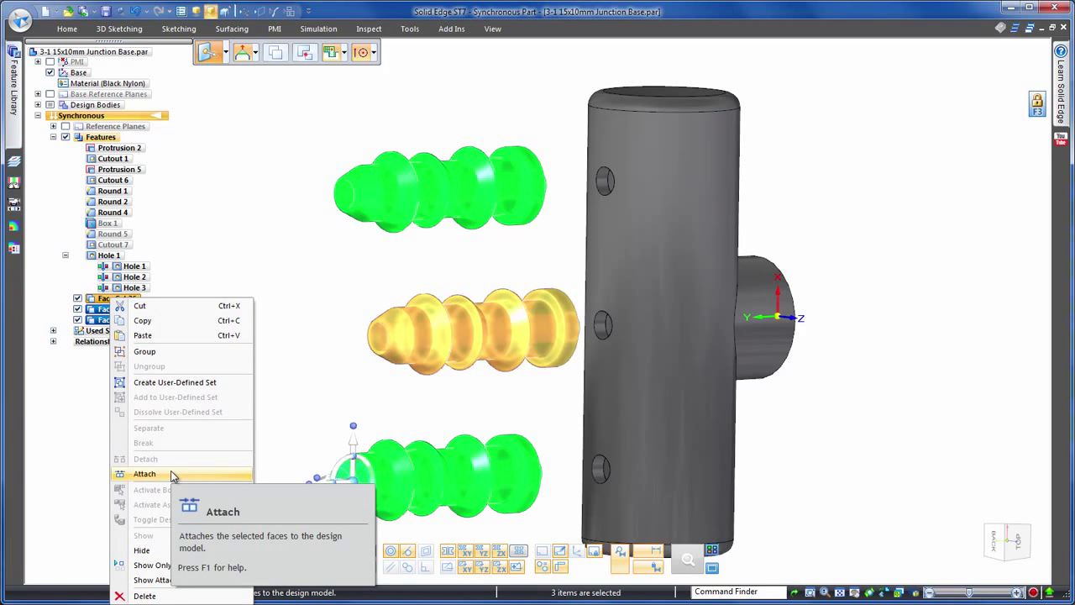
{"action": "left_click", "coordinate": [170, 473]}
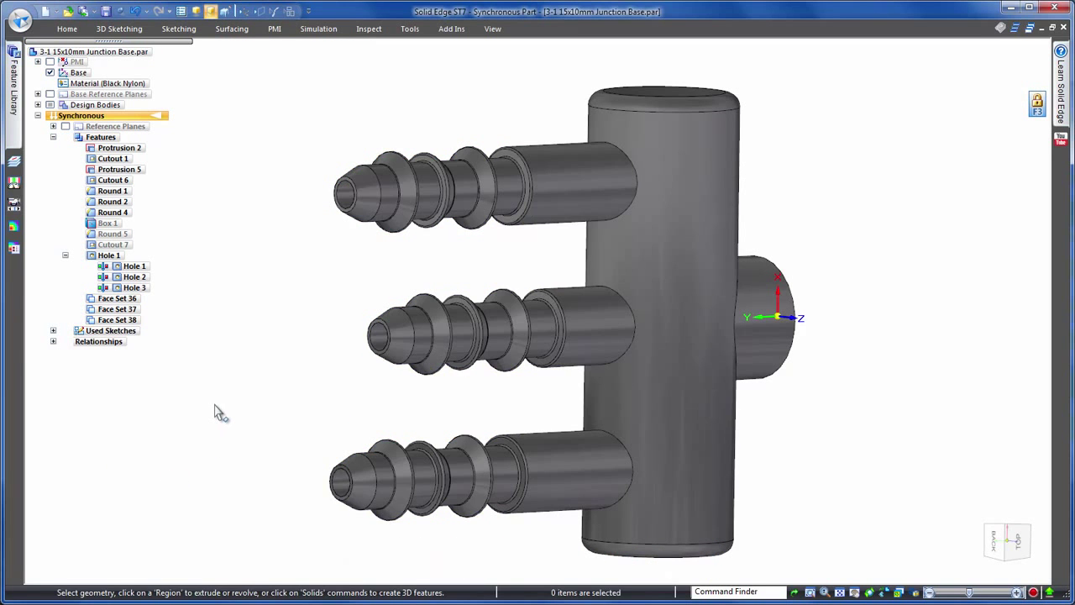
Rotate the top and bottom barbs 15° about a centre on the cylinder's top face
{"action": "left_click_drag", "start_coordinate": [230, 367], "coordinate": [636, 525]}
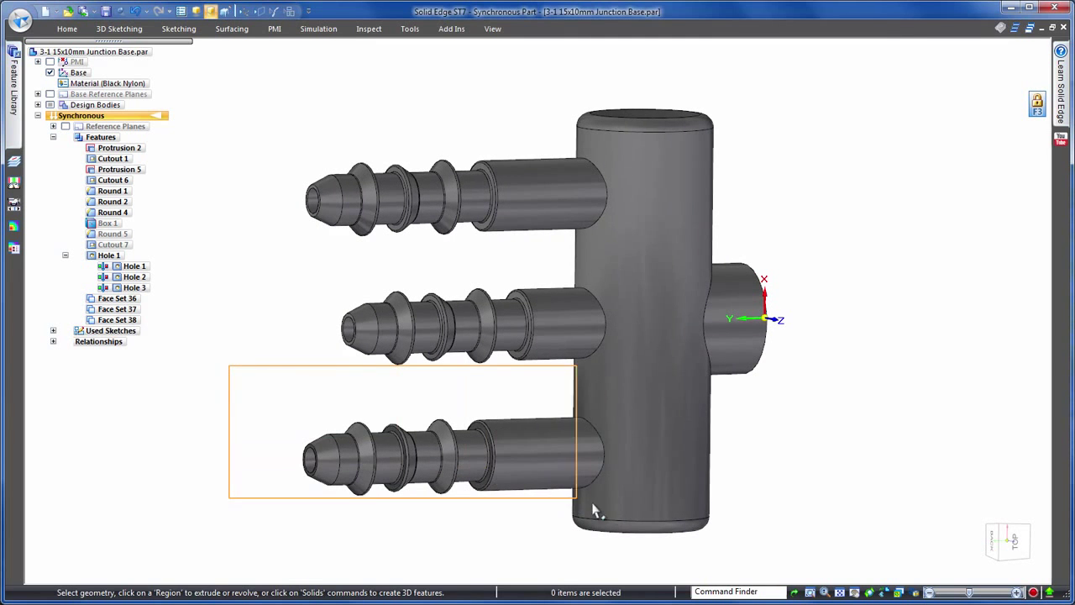
{"action": "left_click_drag", "start_coordinate": [282, 128], "coordinate": [574, 216], "text": "ctrl"}
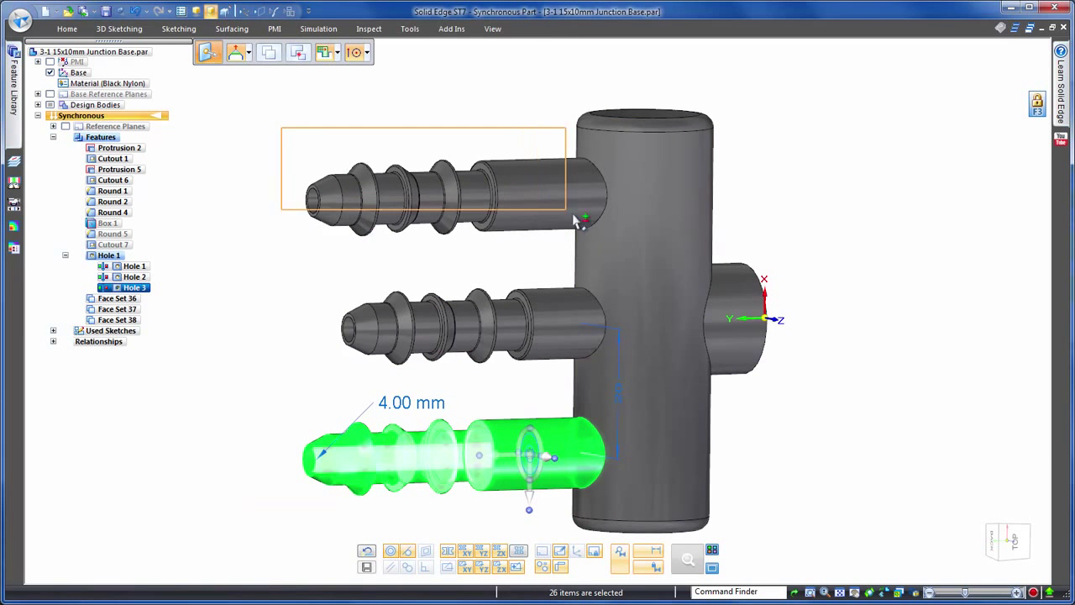
{"action": "left_click_drag", "start_coordinate": [623, 240], "coordinate": [622, 241], "text": "ctrl"}
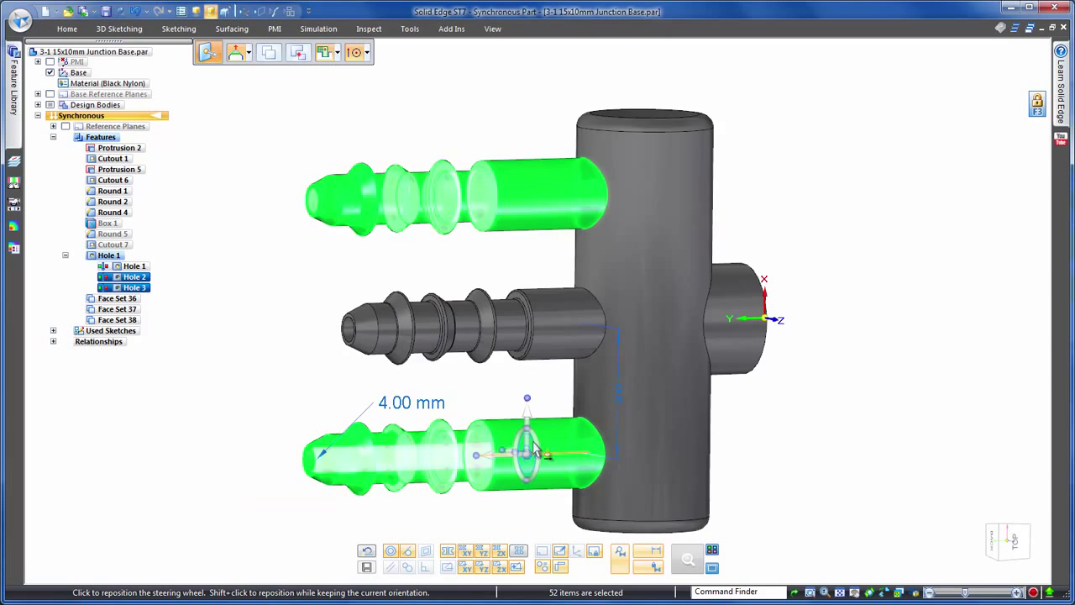
{"action": "left_click_drag", "start_coordinate": [535, 447], "coordinate": [620, 156]}
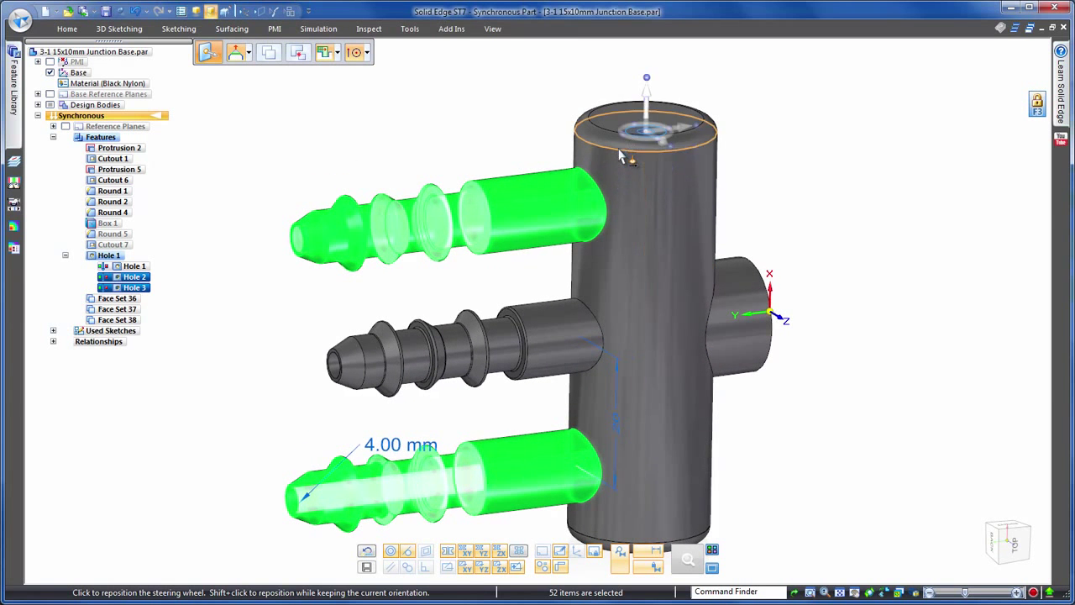
{"action": "left_click", "coordinate": [640, 137]}
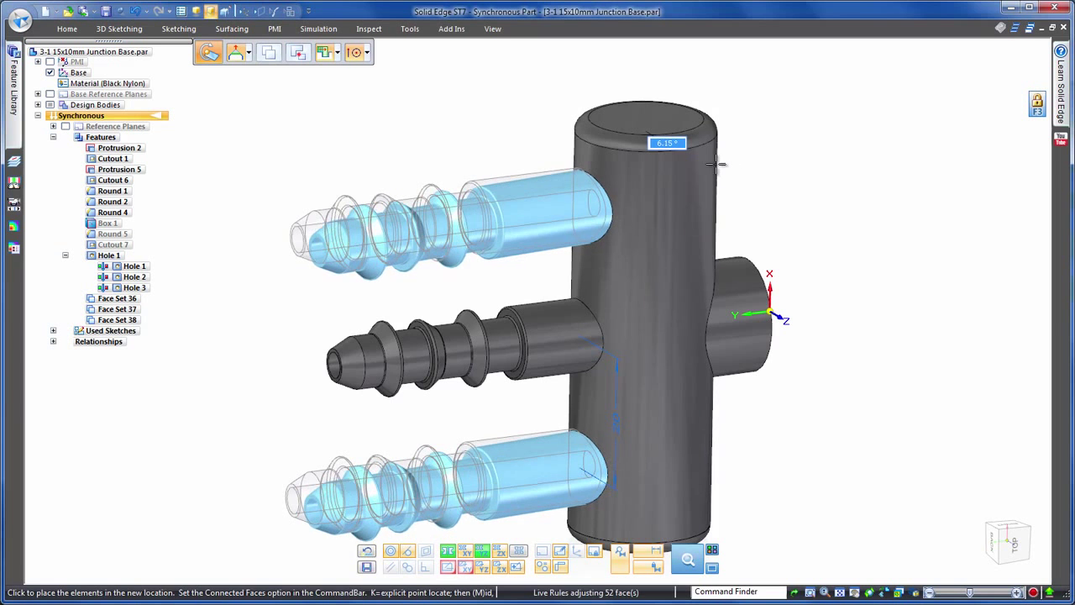
{"action": "type", "text": "15"}
{"action": "key", "text": "Return"}
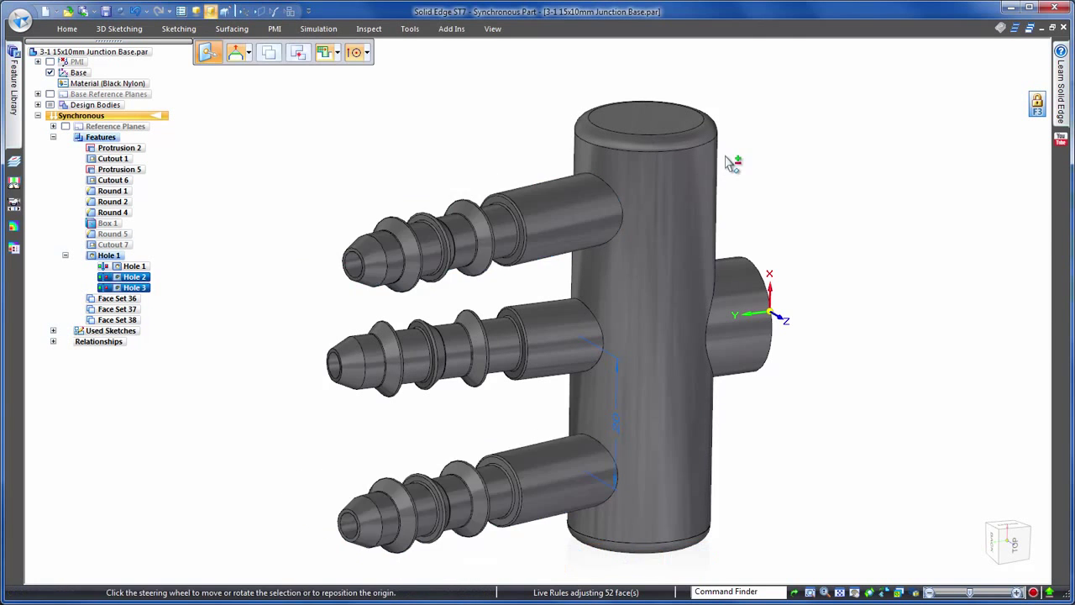
{"action": "key", "text": "Escape"}
{"action": "key", "text": "ctrl+j"}
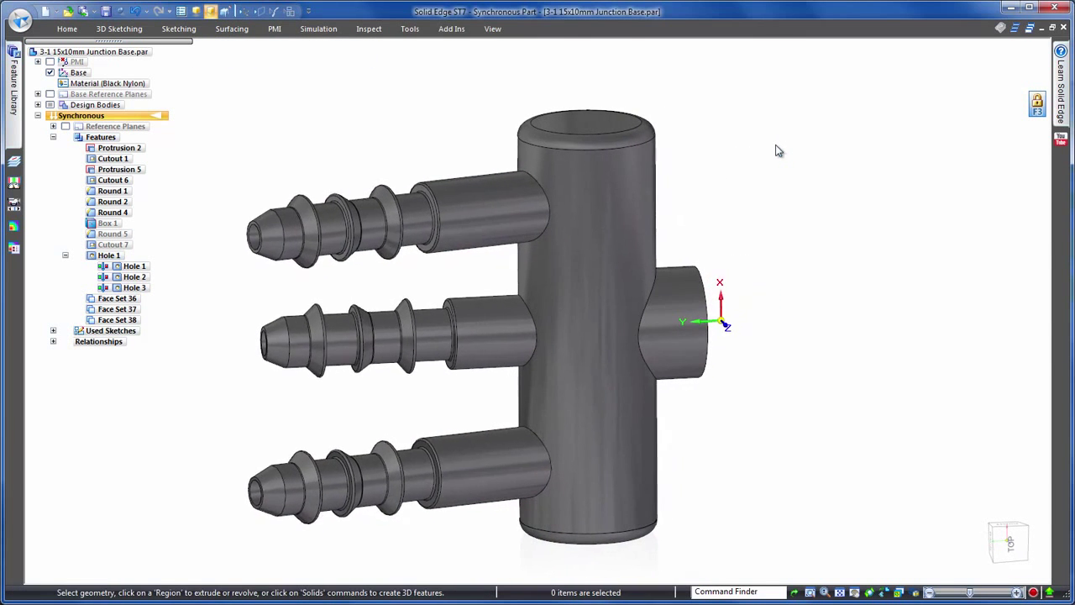
Show the Fuel Flow Sensor body and paste the copied lid outline onto the housing top
{"action": "left_click", "coordinate": [37, 105]}
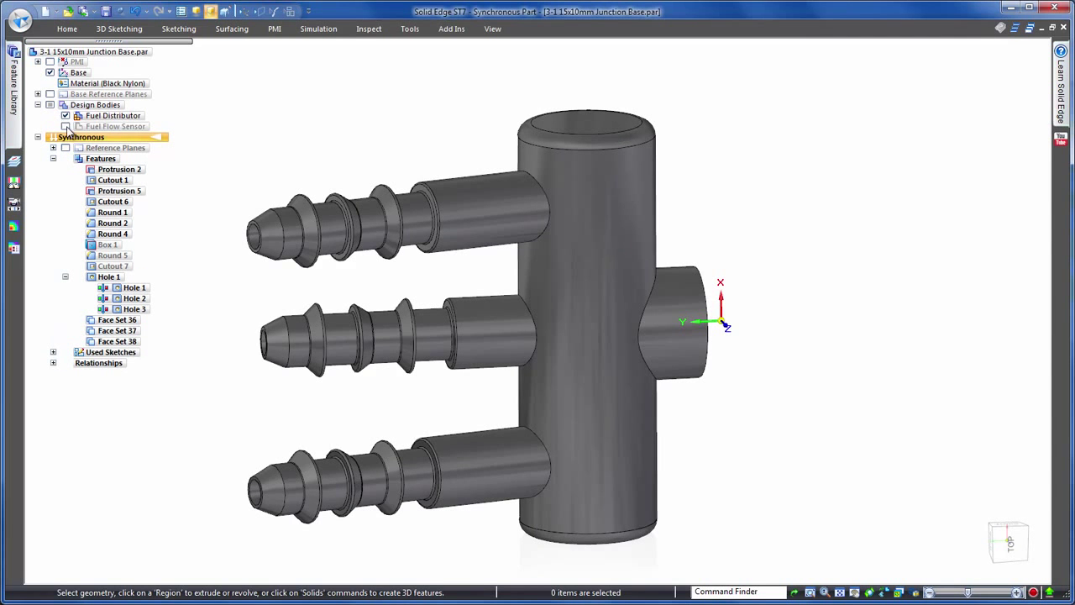
{"action": "left_click", "coordinate": [65, 126]}
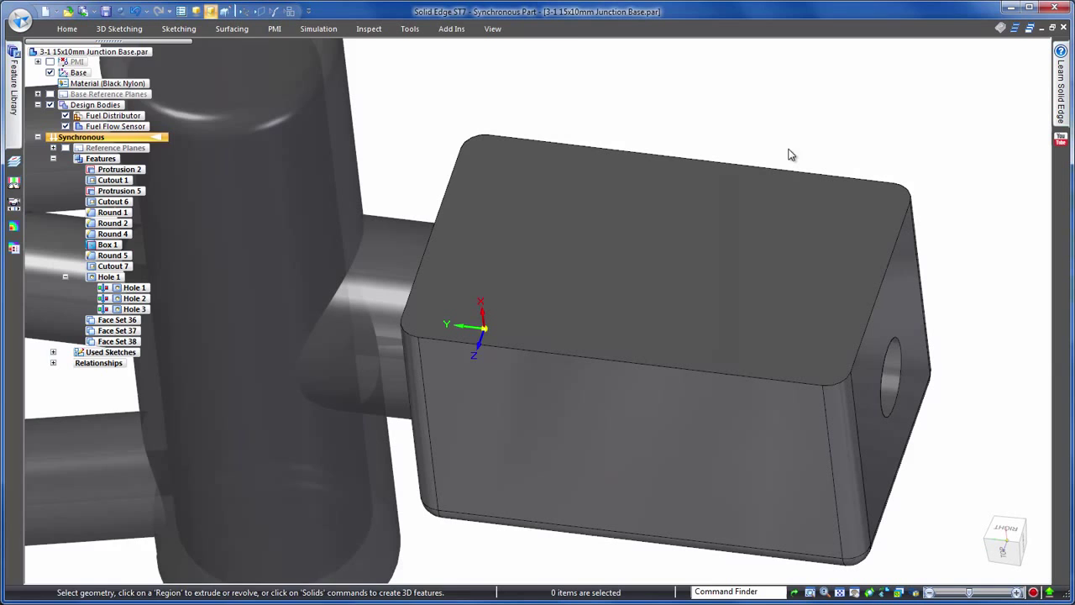
{"action": "left_click", "coordinate": [13, 80]}
{"action": "left_click", "coordinate": [65, 98]}
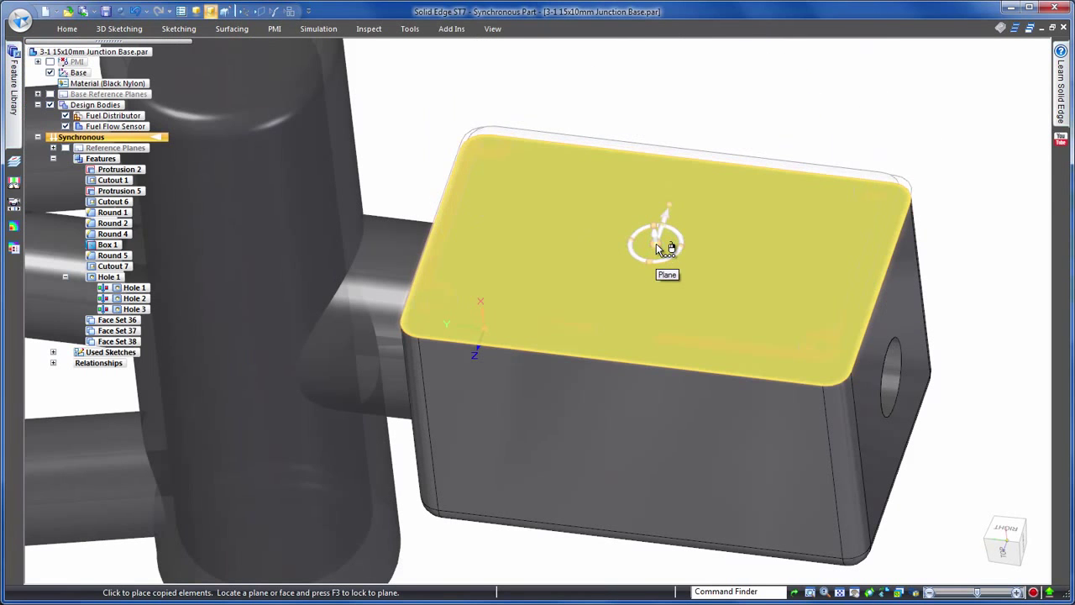
{"action": "left_click", "coordinate": [634, 272]}
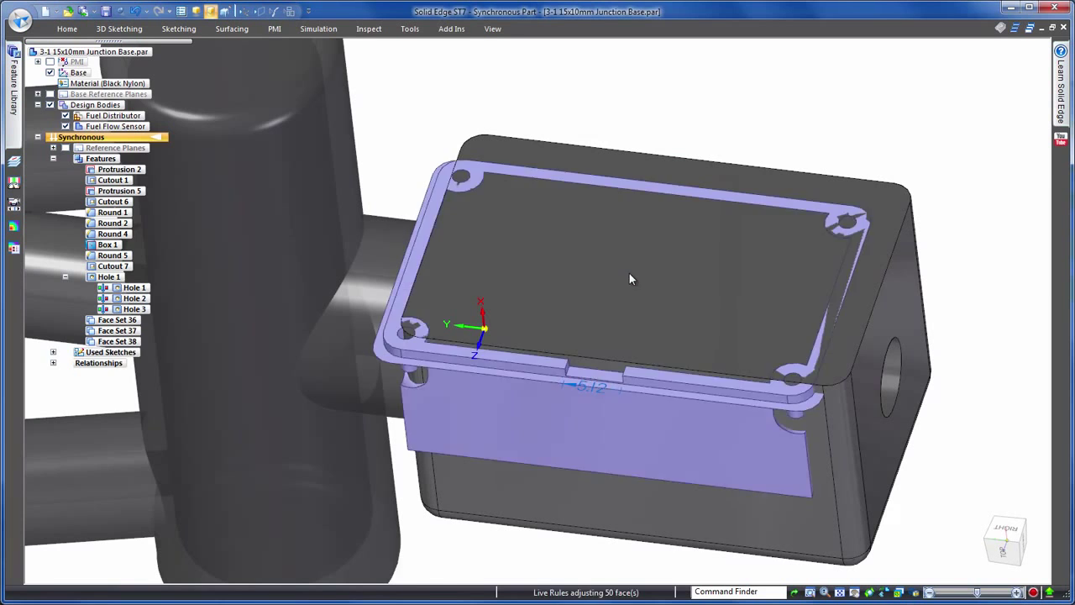
{"action": "left_click", "coordinate": [637, 265]}
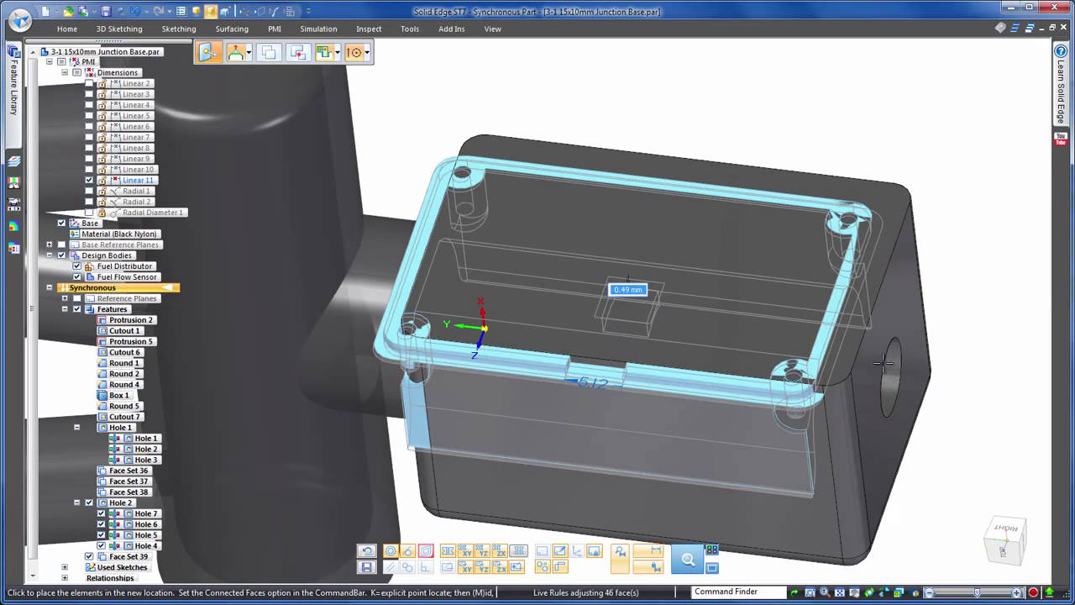
{"action": "left_click", "coordinate": [885, 366]}
Snap to center points and sink the lid outline 4.06 mm into the housing top
{"action": "left_click", "coordinate": [367, 53]}
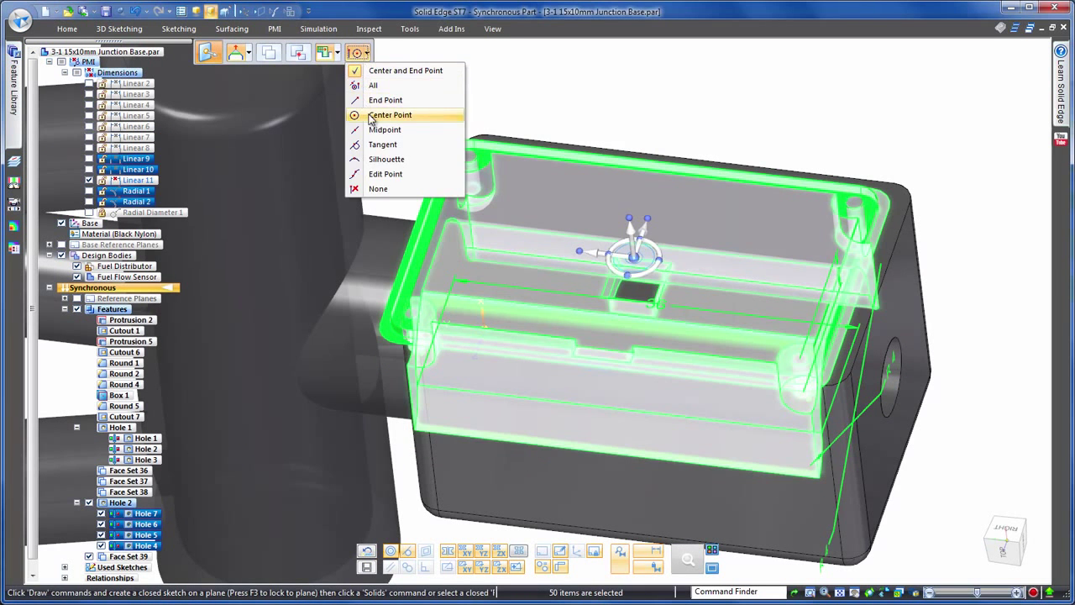
{"action": "left_click", "coordinate": [383, 126]}
{"action": "left_click", "coordinate": [638, 264]}
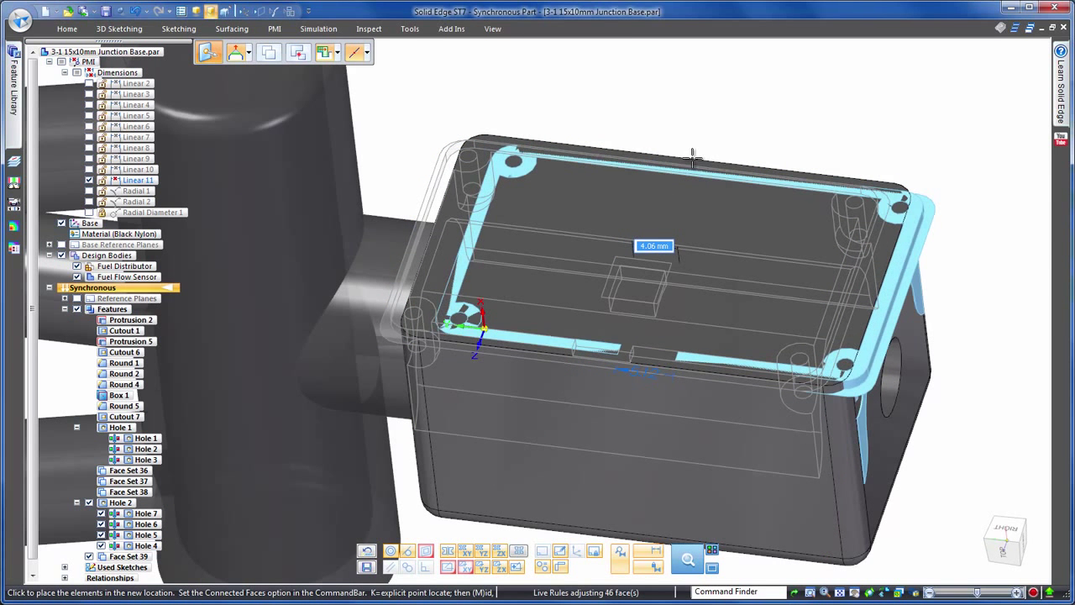
{"action": "left_click", "coordinate": [696, 161]}
{"action": "left_click", "coordinate": [696, 126]}
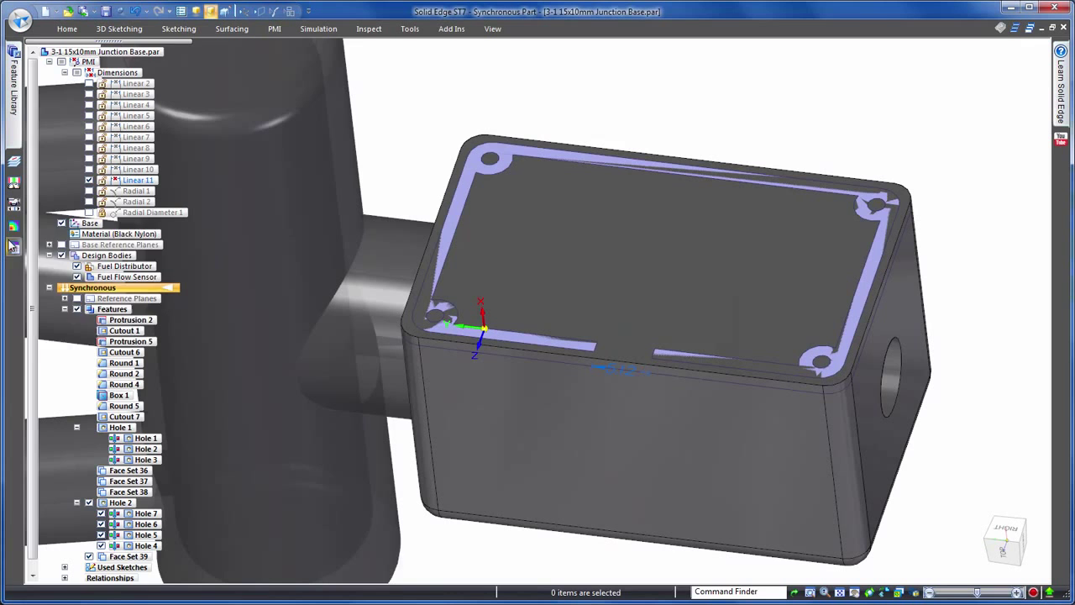
{"action": "scroll", "coordinate": [47, 494], "scroll_direction": "down", "scroll_amount": 1}
Attach Face Set 39 to the housing and set the corner holes' thread to M2.3
{"action": "right_click", "coordinate": [113, 546]}
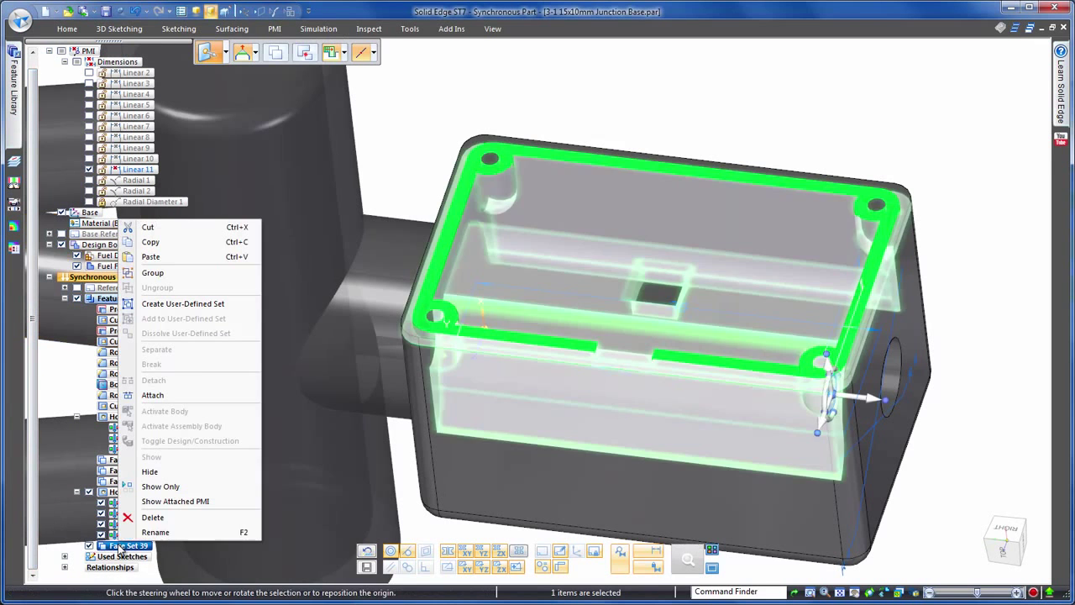
{"action": "left_click", "coordinate": [174, 397]}
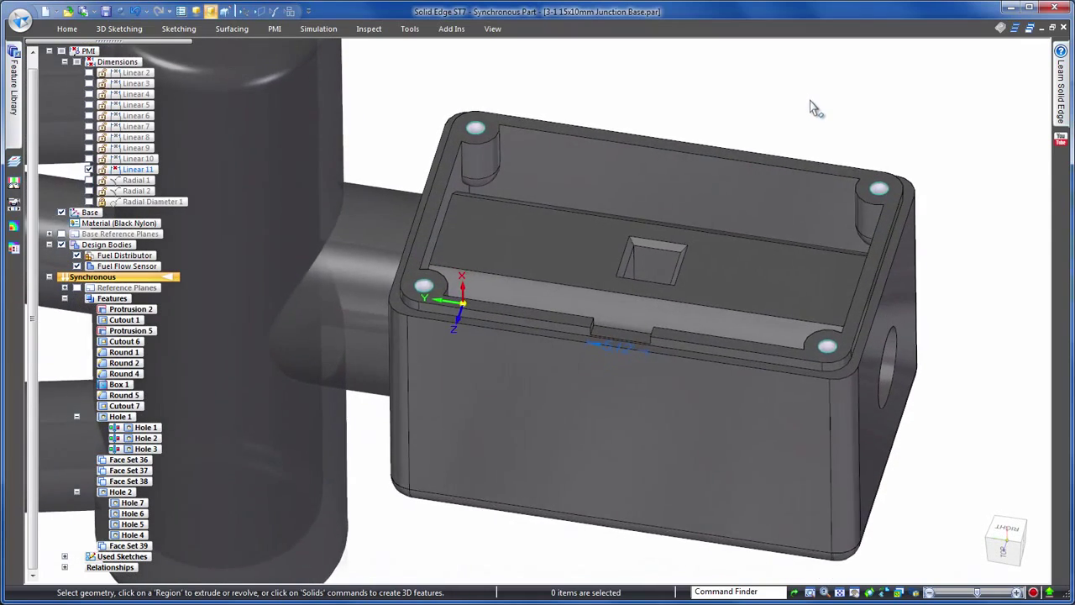
{"action": "scroll", "coordinate": [953, 242], "scroll_direction": "up", "scroll_amount": 3}
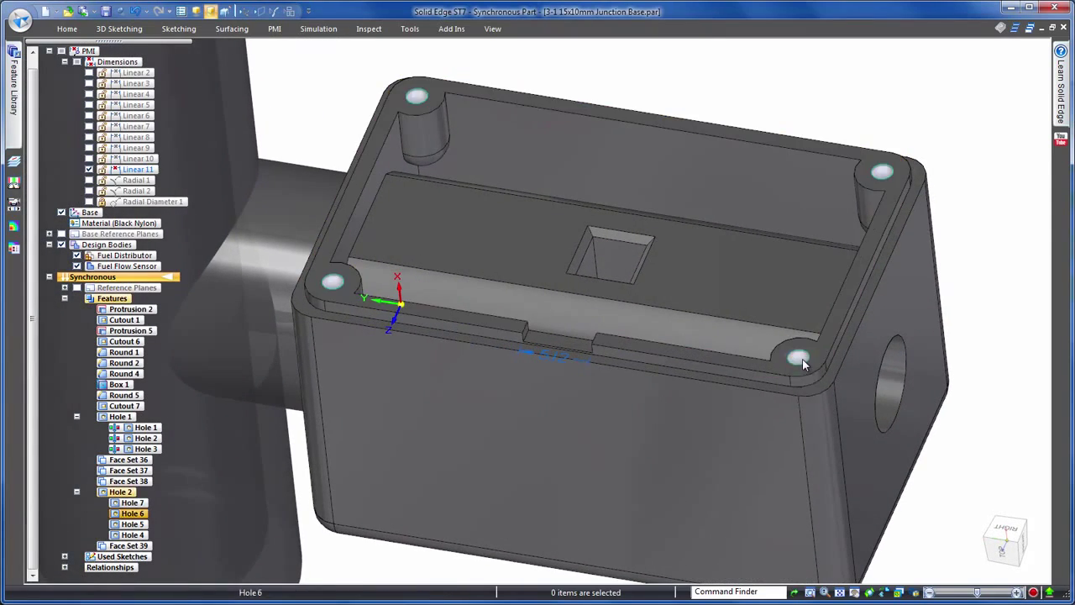
{"action": "left_click", "coordinate": [800, 359]}
{"action": "left_click", "coordinate": [754, 308]}
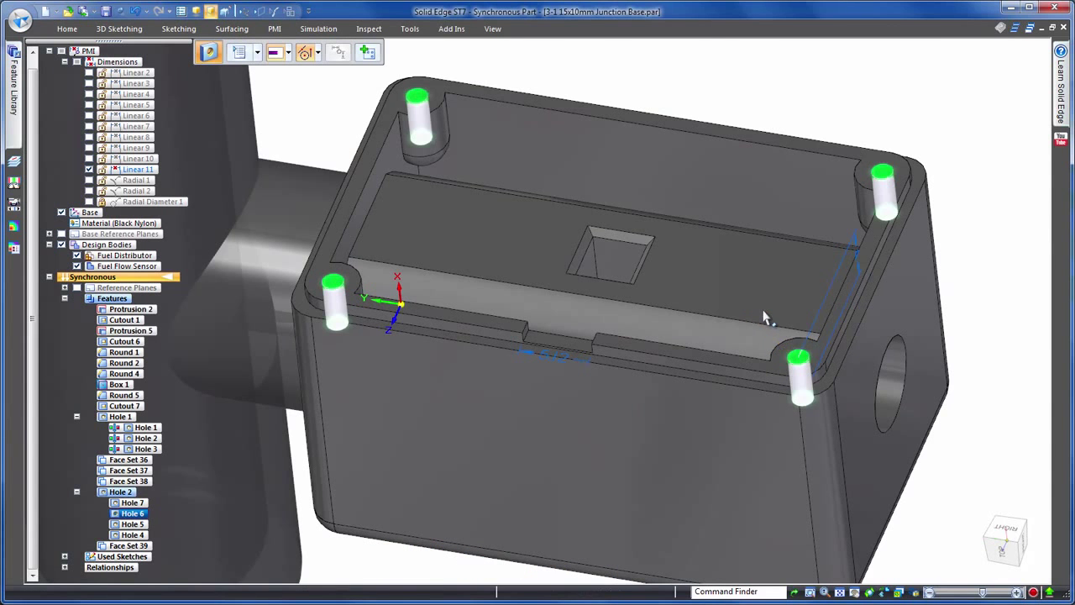
{"action": "left_click", "coordinate": [777, 328]}
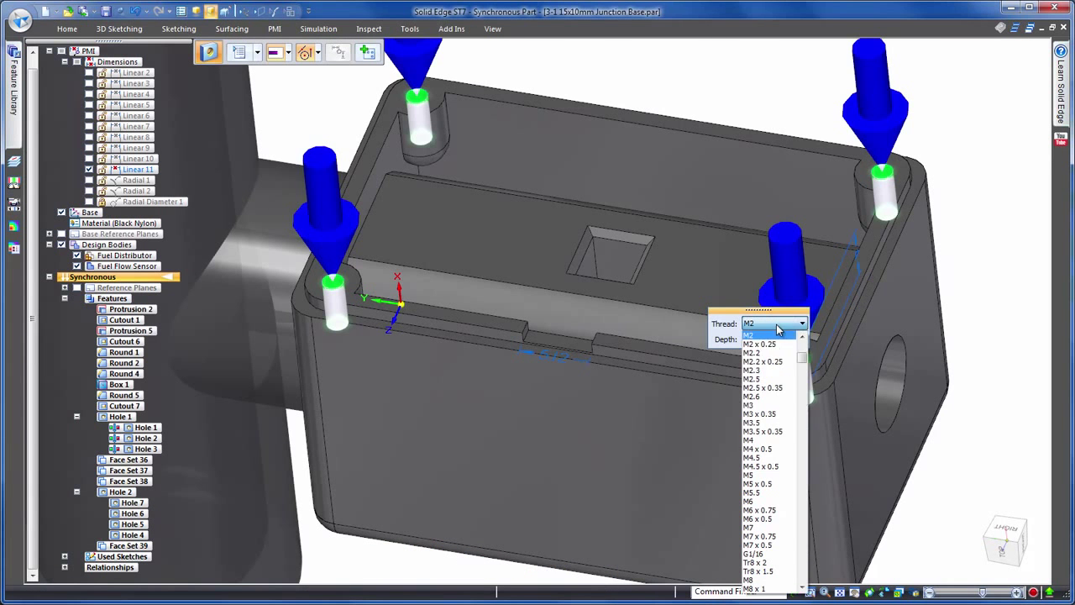
{"action": "left_click", "coordinate": [772, 371]}
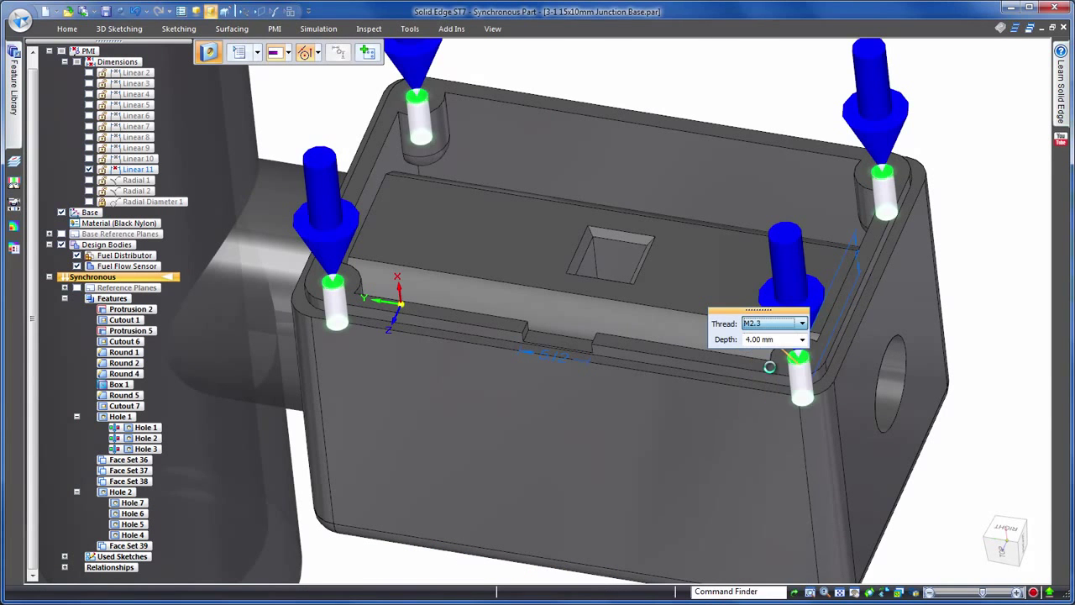
{"action": "right_click", "coordinate": [986, 180]}
Widen the front rim notch from 5.12 mm to 6 mm
{"action": "middle_click_drag", "start_coordinate": [987, 183], "coordinate": [651, 340]}
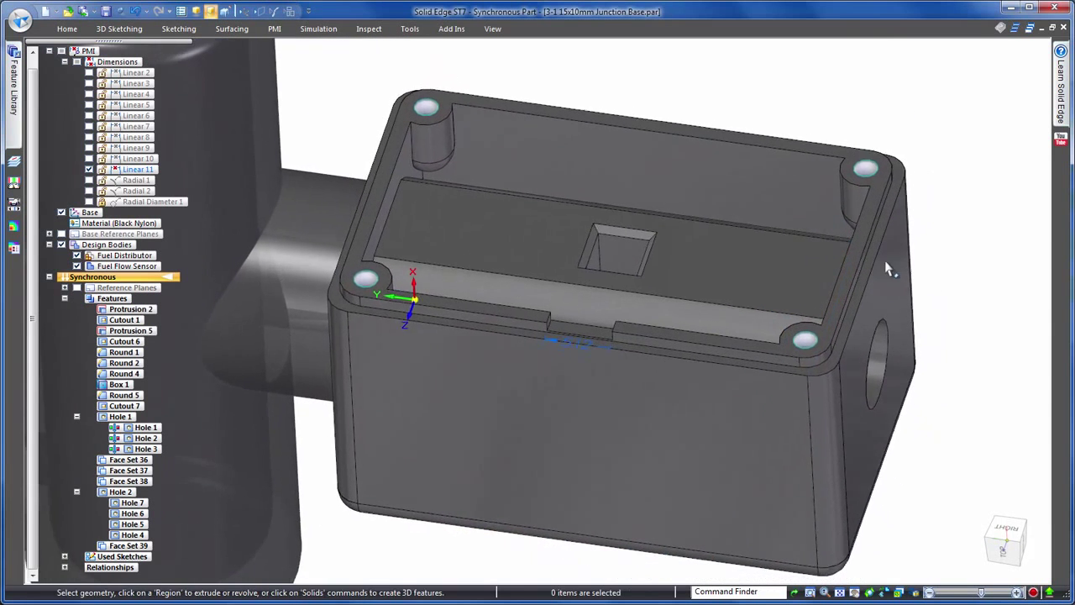
{"action": "left_click", "coordinate": [619, 319]}
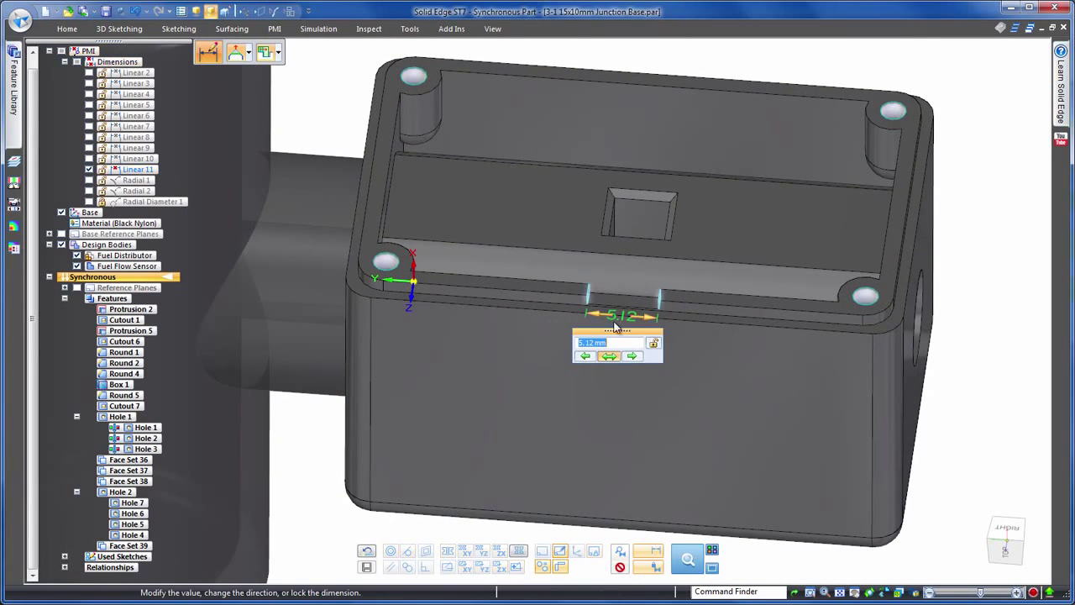
{"action": "key", "text": "Return"}
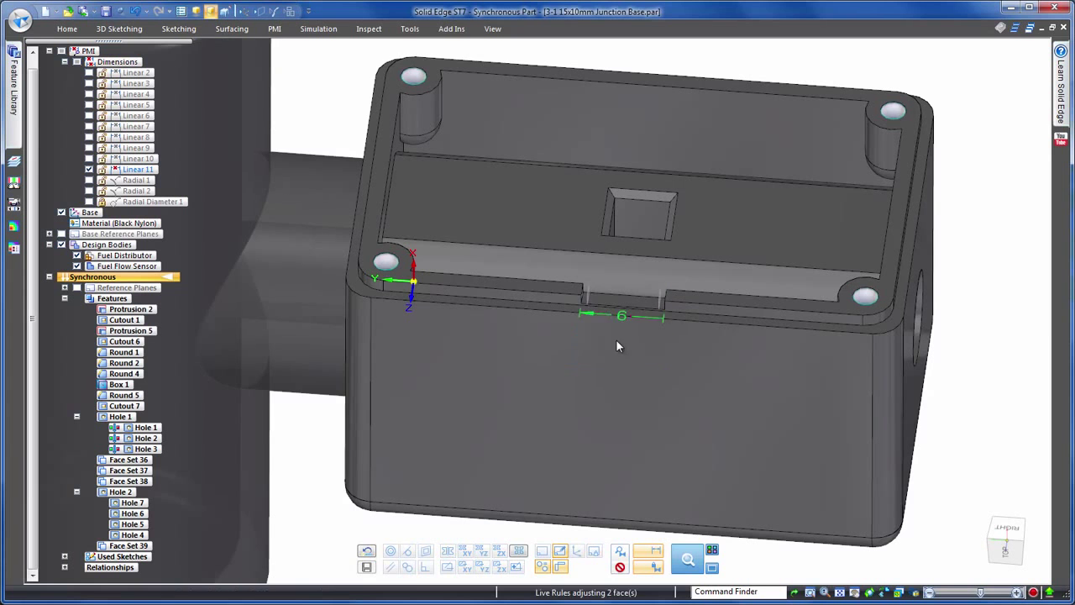
{"action": "scroll", "coordinate": [994, 241], "scroll_direction": "down", "scroll_amount": 3}
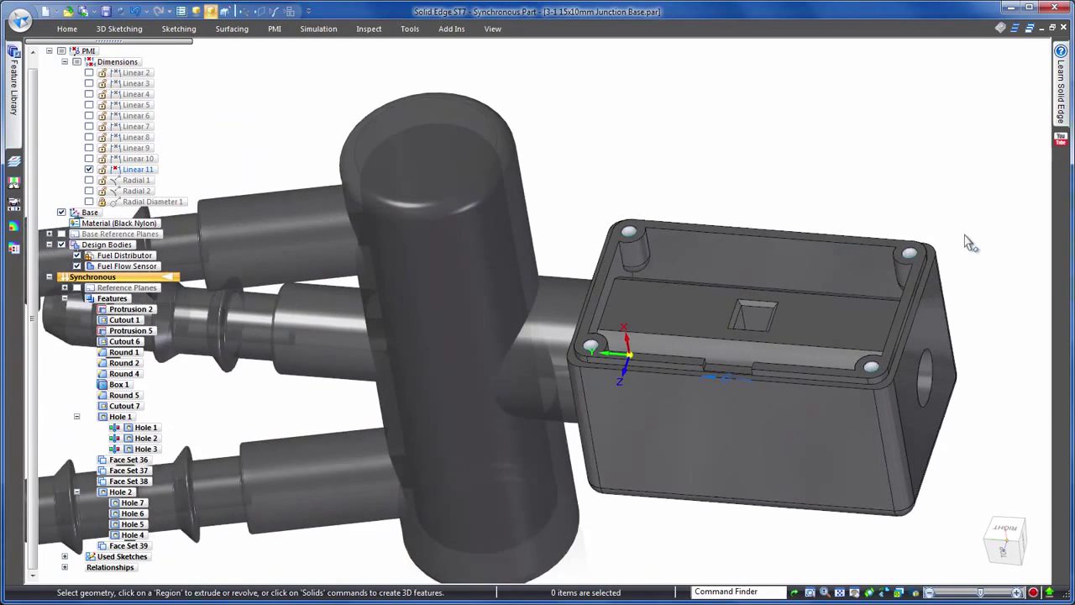
{"action": "middle_click_drag", "start_coordinate": [966, 238], "coordinate": [824, 192]}
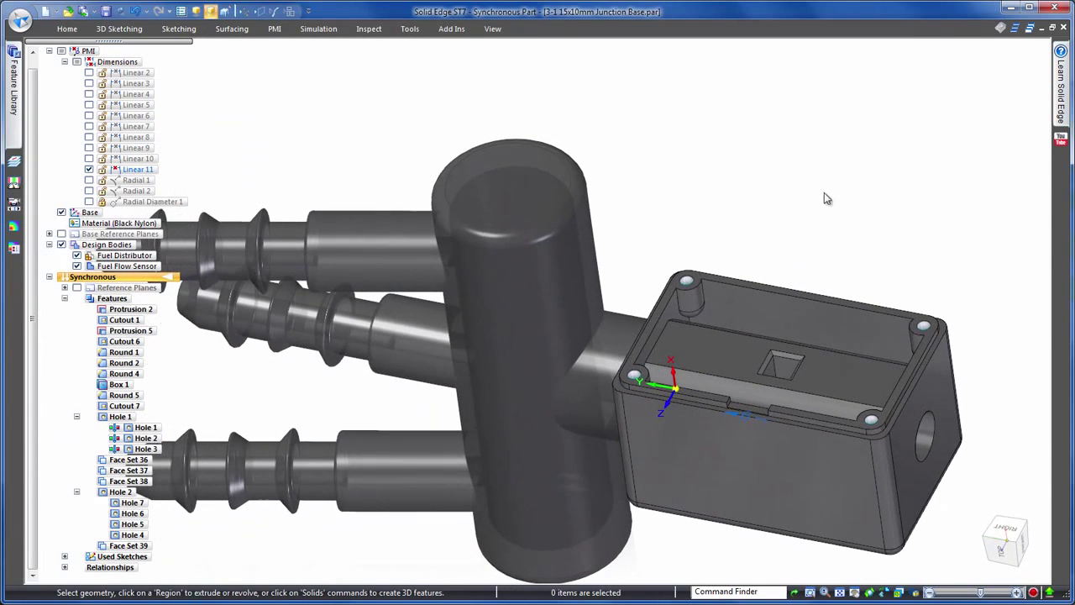
Create an assembly of the active part using the ISO Assembly.asm template
{"action": "left_click", "coordinate": [54, 11]}
{"action": "left_click", "coordinate": [93, 41]}
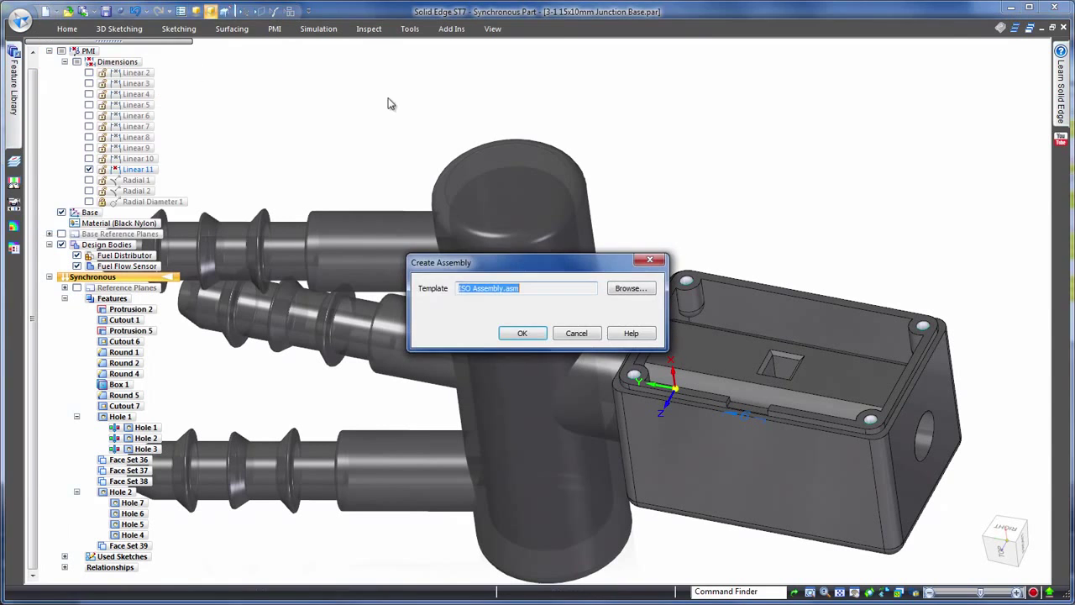
{"action": "left_click", "coordinate": [502, 335]}
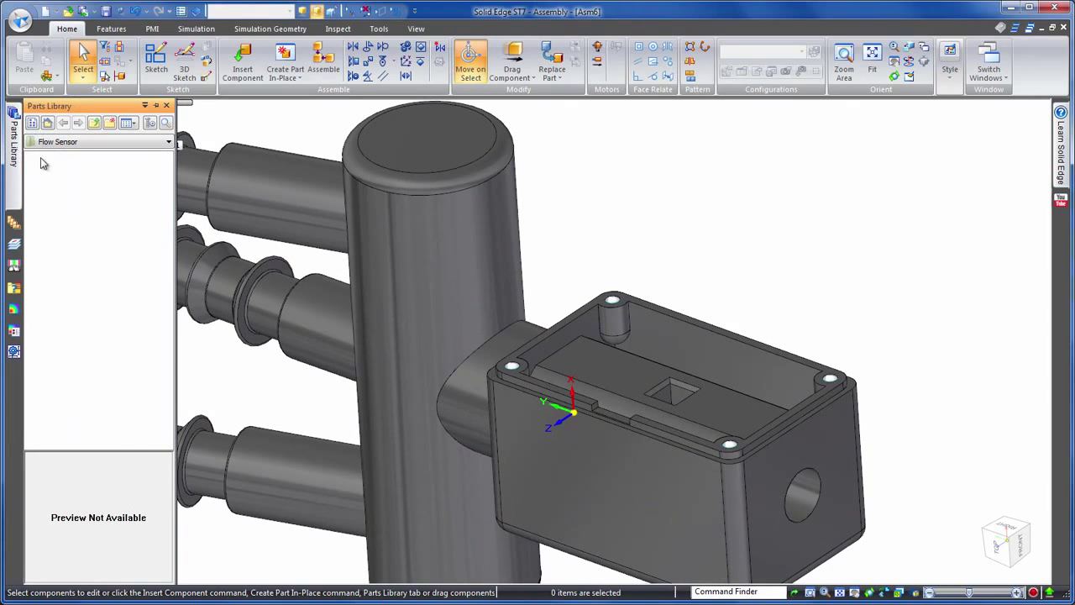
Place PrecisionLine Flow Sensor.par from the Parts Library and mate it onto the housing's top plane
{"action": "left_click_drag", "start_coordinate": [55, 182], "coordinate": [595, 214]}
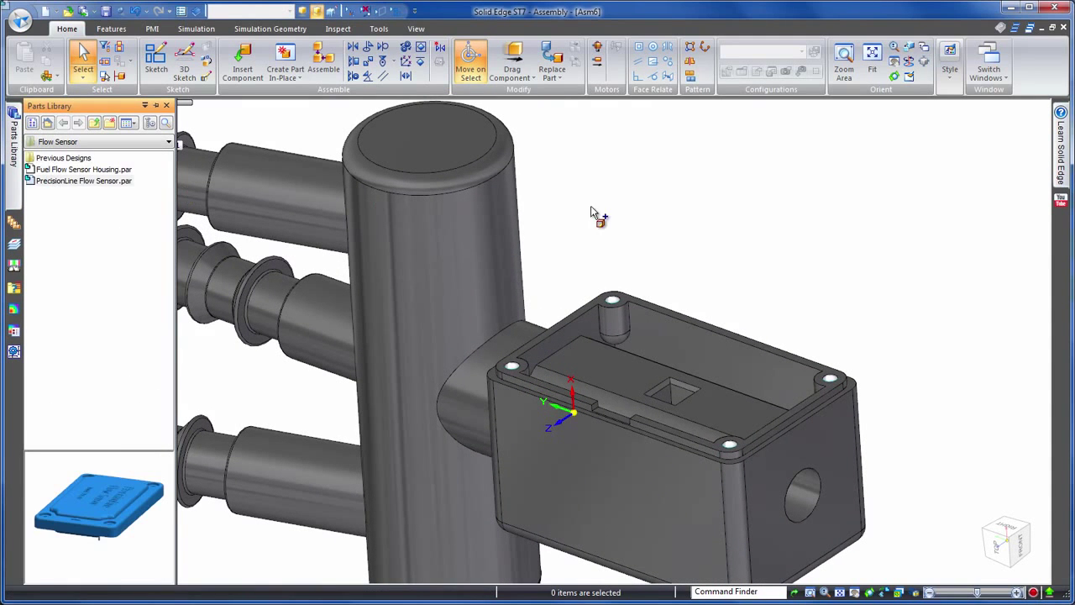
{"action": "left_click_drag", "start_coordinate": [695, 223], "coordinate": [697, 225]}
{"action": "left_click", "coordinate": [732, 444]}
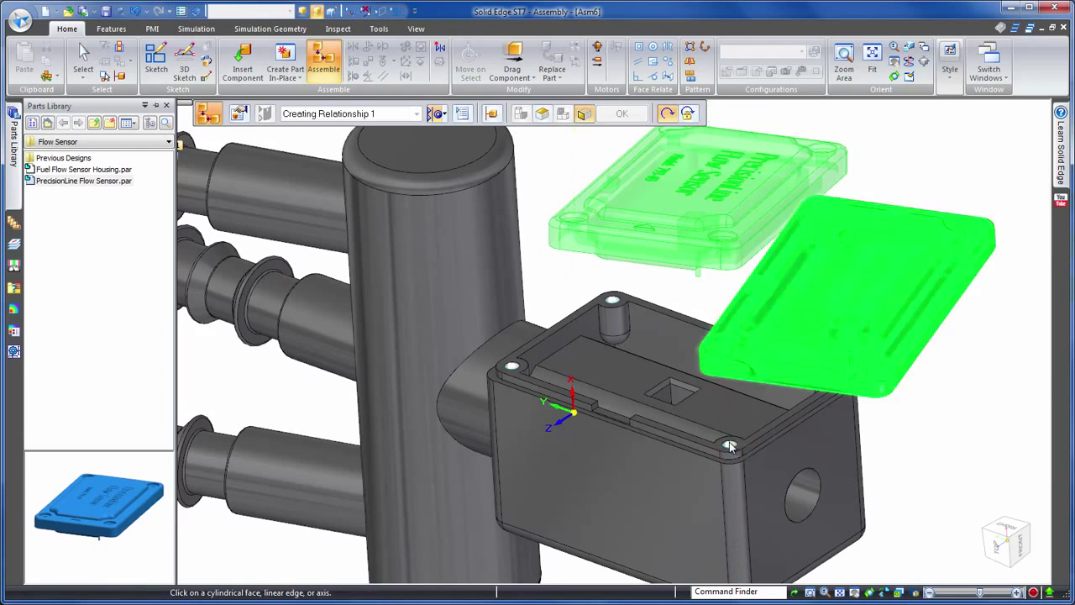
{"action": "left_click", "coordinate": [515, 369]}
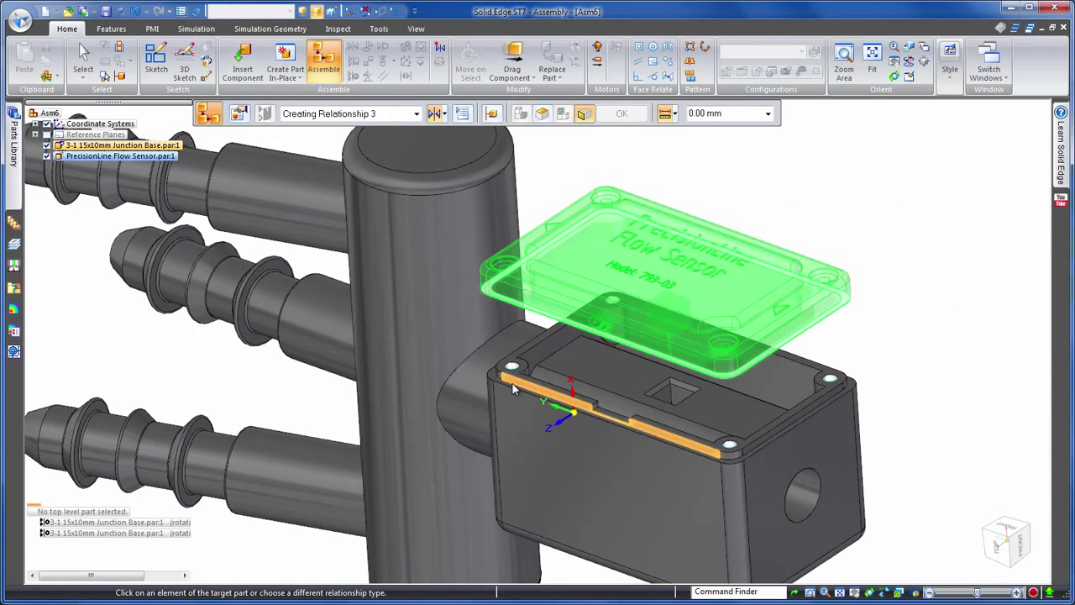
{"action": "right_click", "coordinate": [516, 388]}
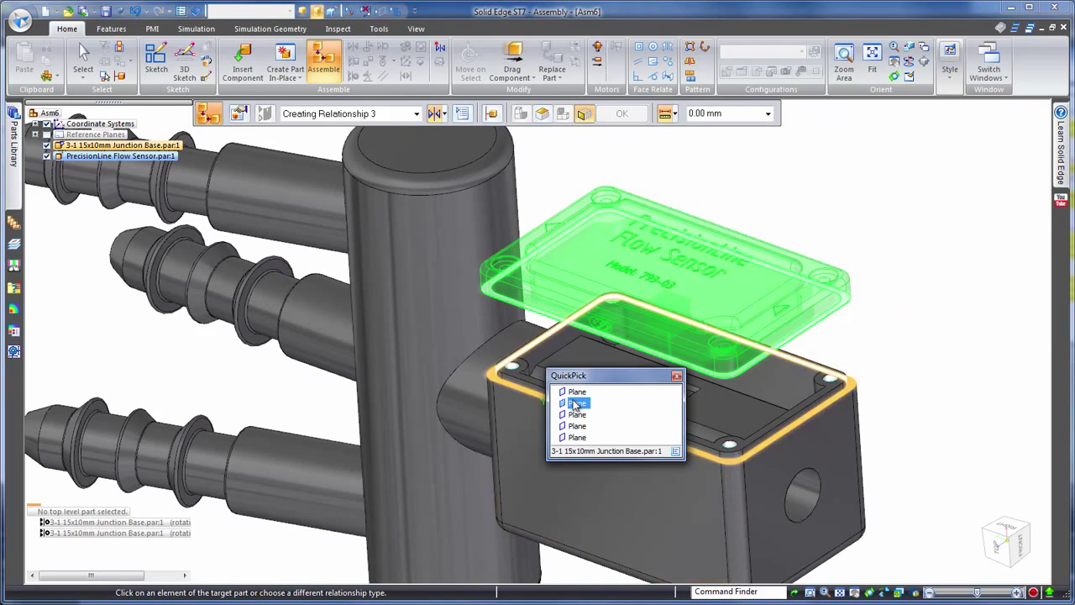
{"action": "left_click", "coordinate": [571, 404]}
{"action": "scroll", "coordinate": [880, 268], "scroll_direction": "down", "scroll_amount": 2}
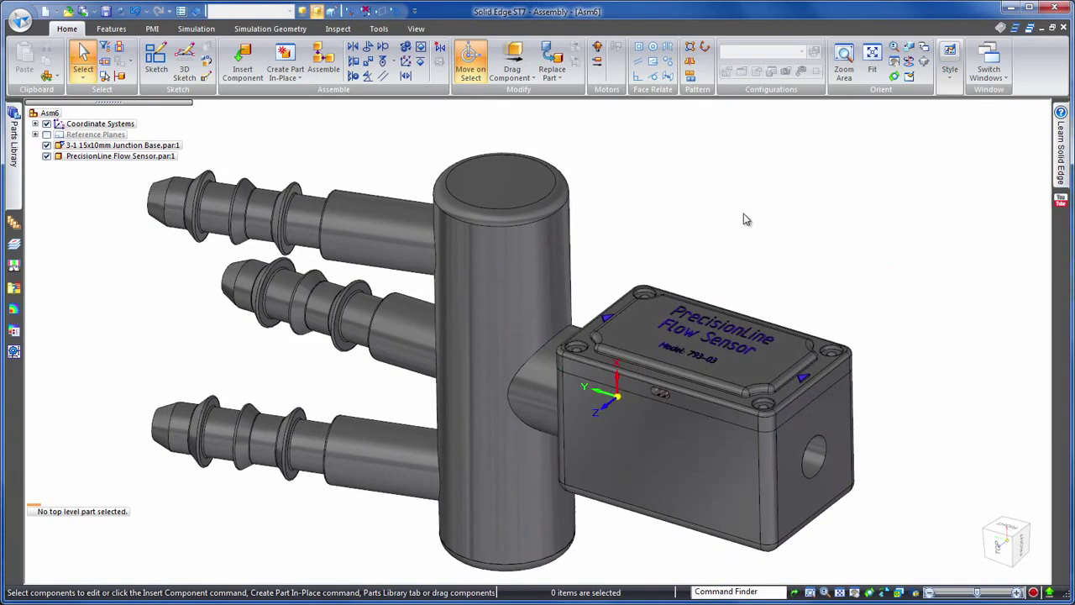
Uncheck Coordinate Systems in the assembly tree and reorient the view with Ctrl+I
{"action": "left_click", "coordinate": [48, 124]}
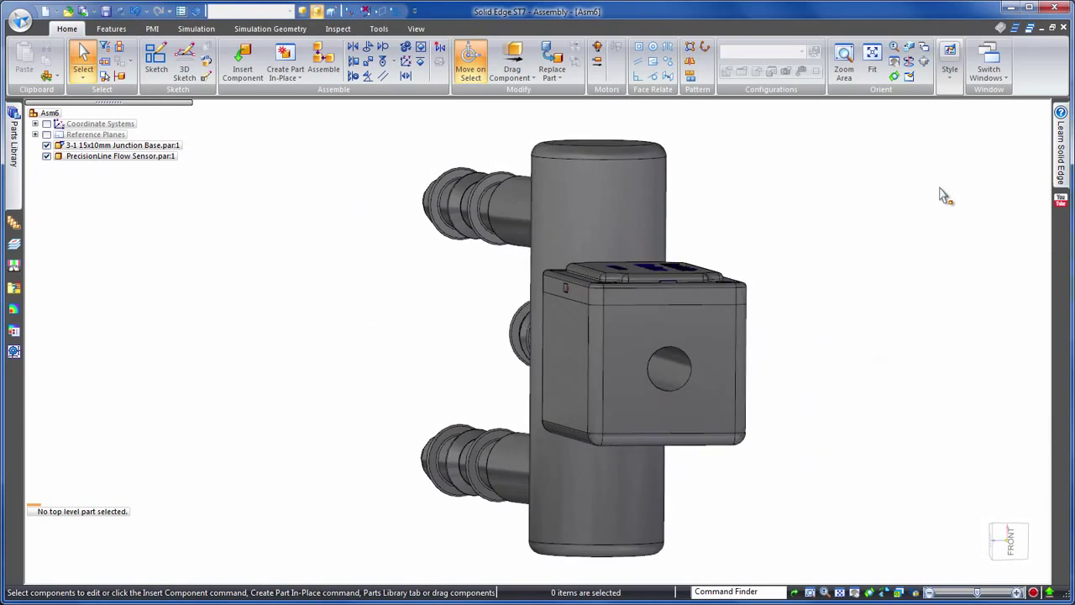
{"action": "key", "text": "ctrl+i"}
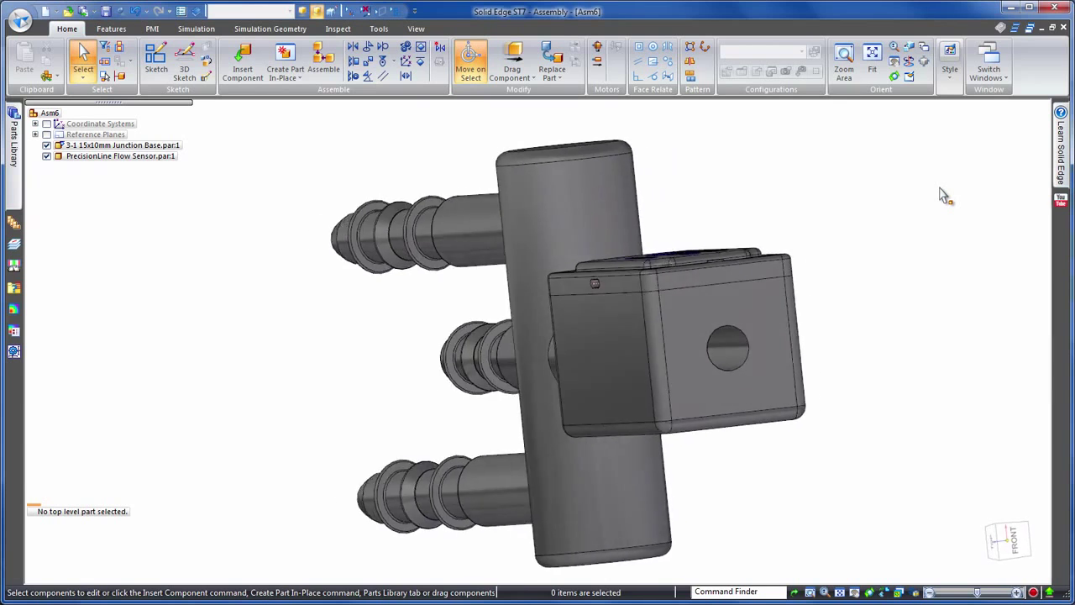